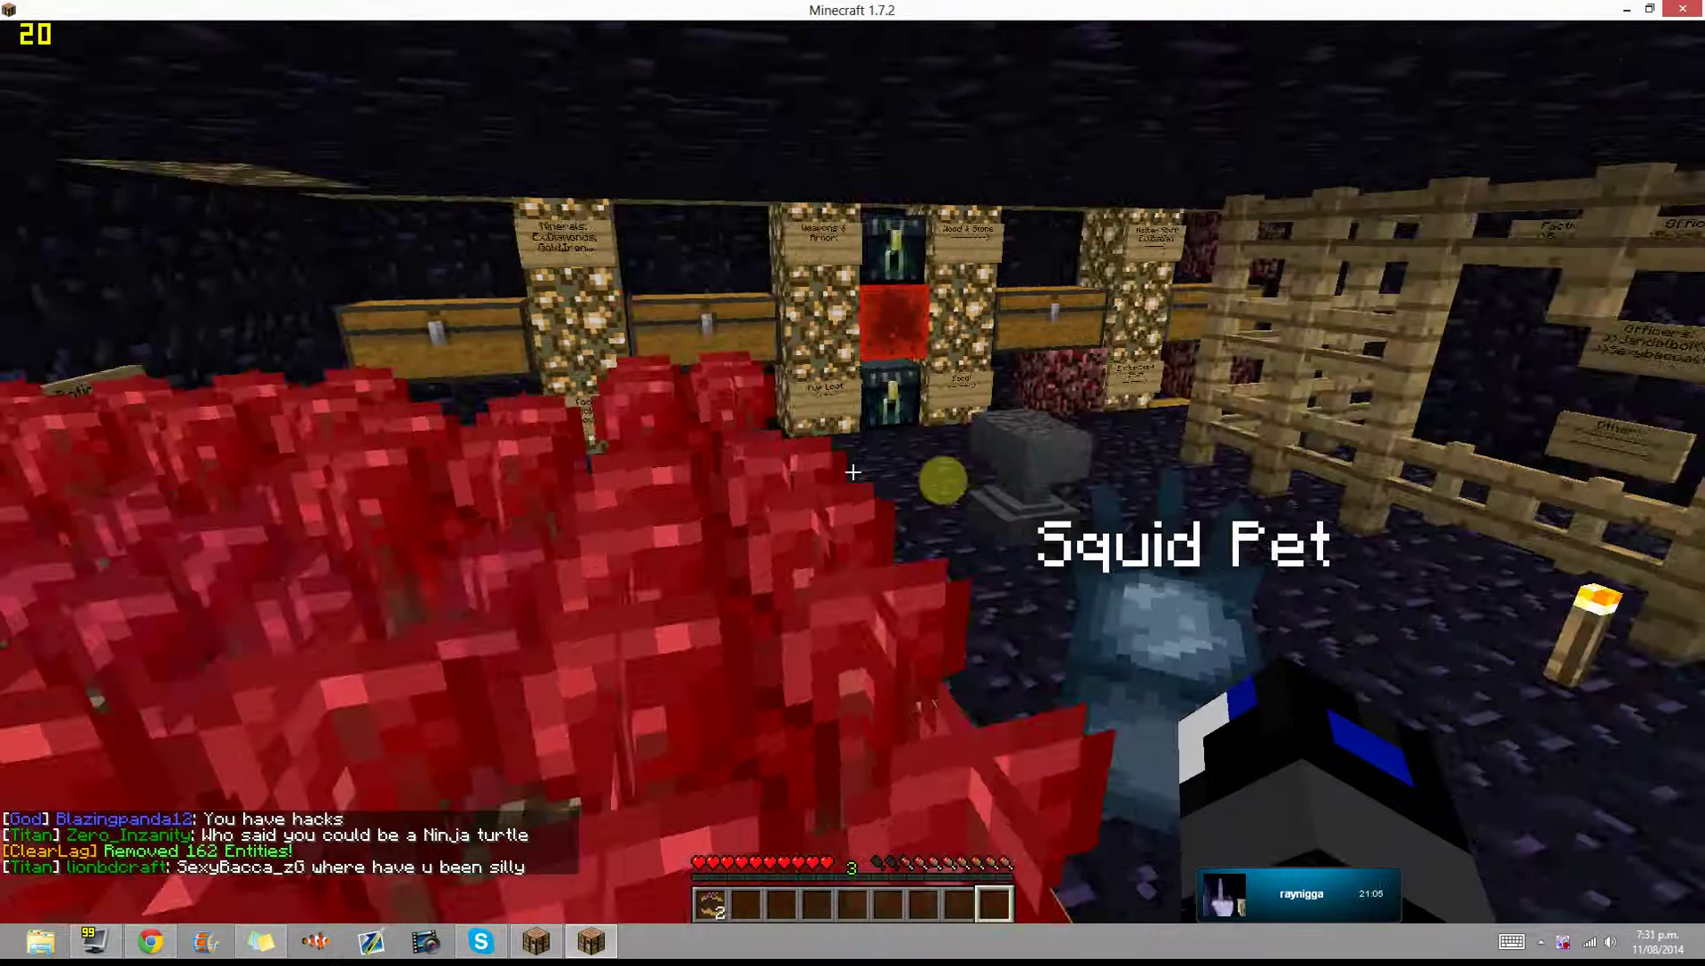
# - Leave the Minecraft chat and switch to the Chrome window showing YouTube
pyautogui.press('t')
pyautogui.hotkey('alt', 'Tab')
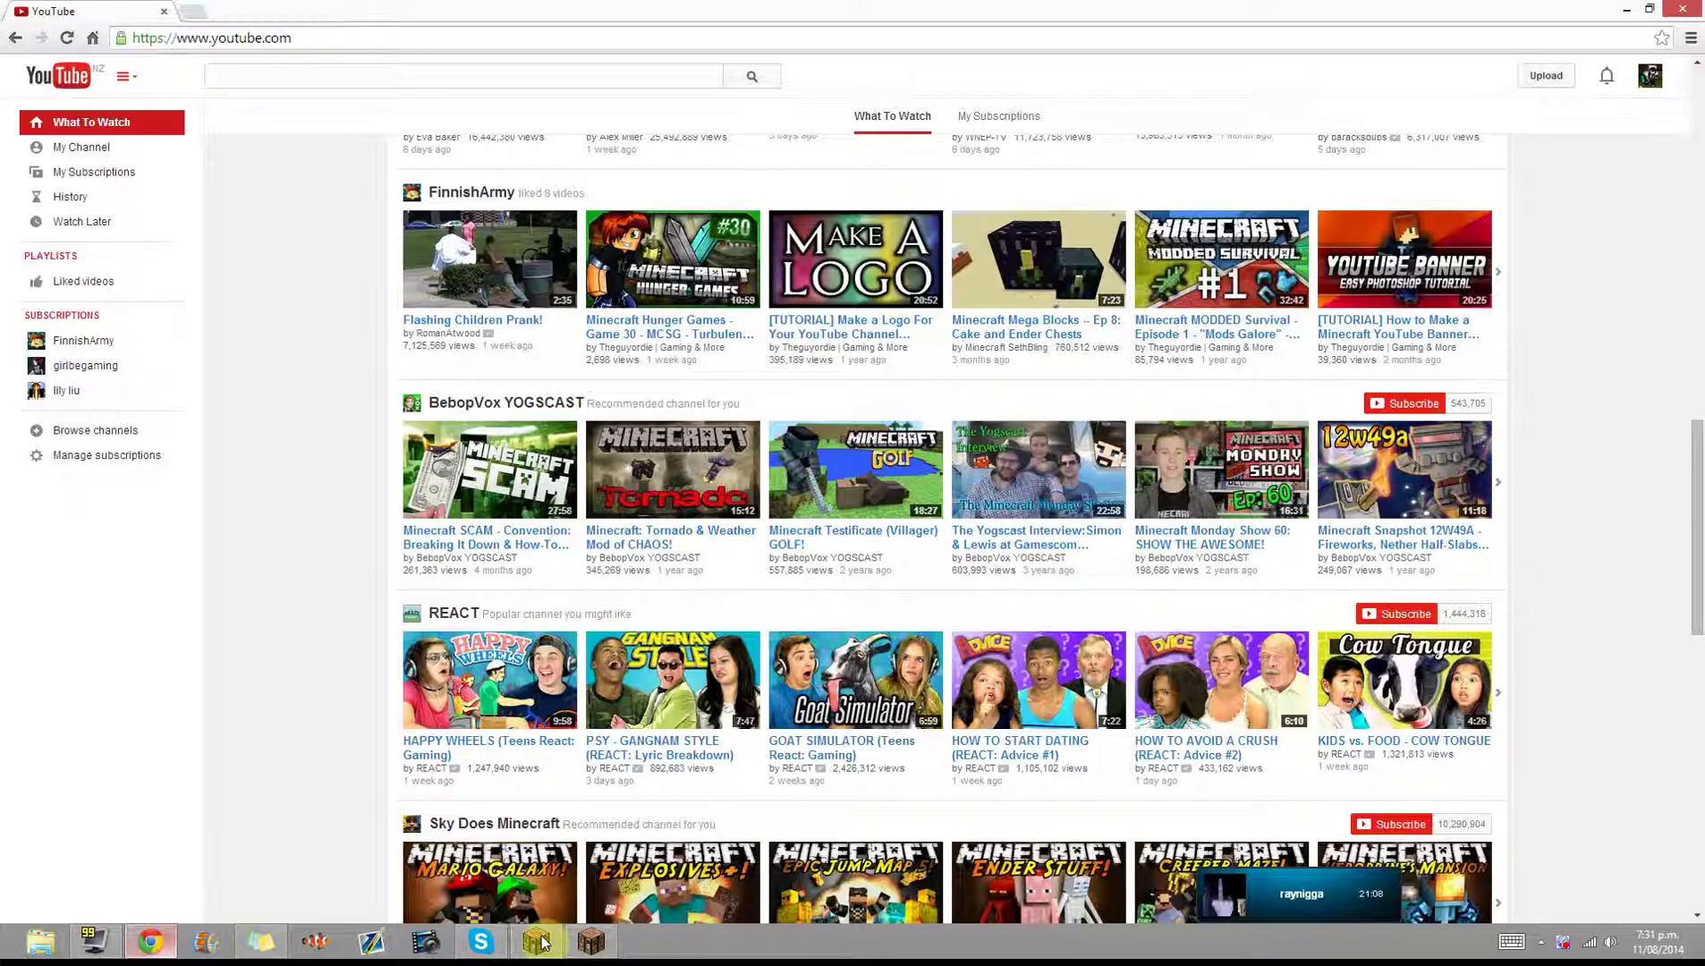
pyautogui.click(556, 947)
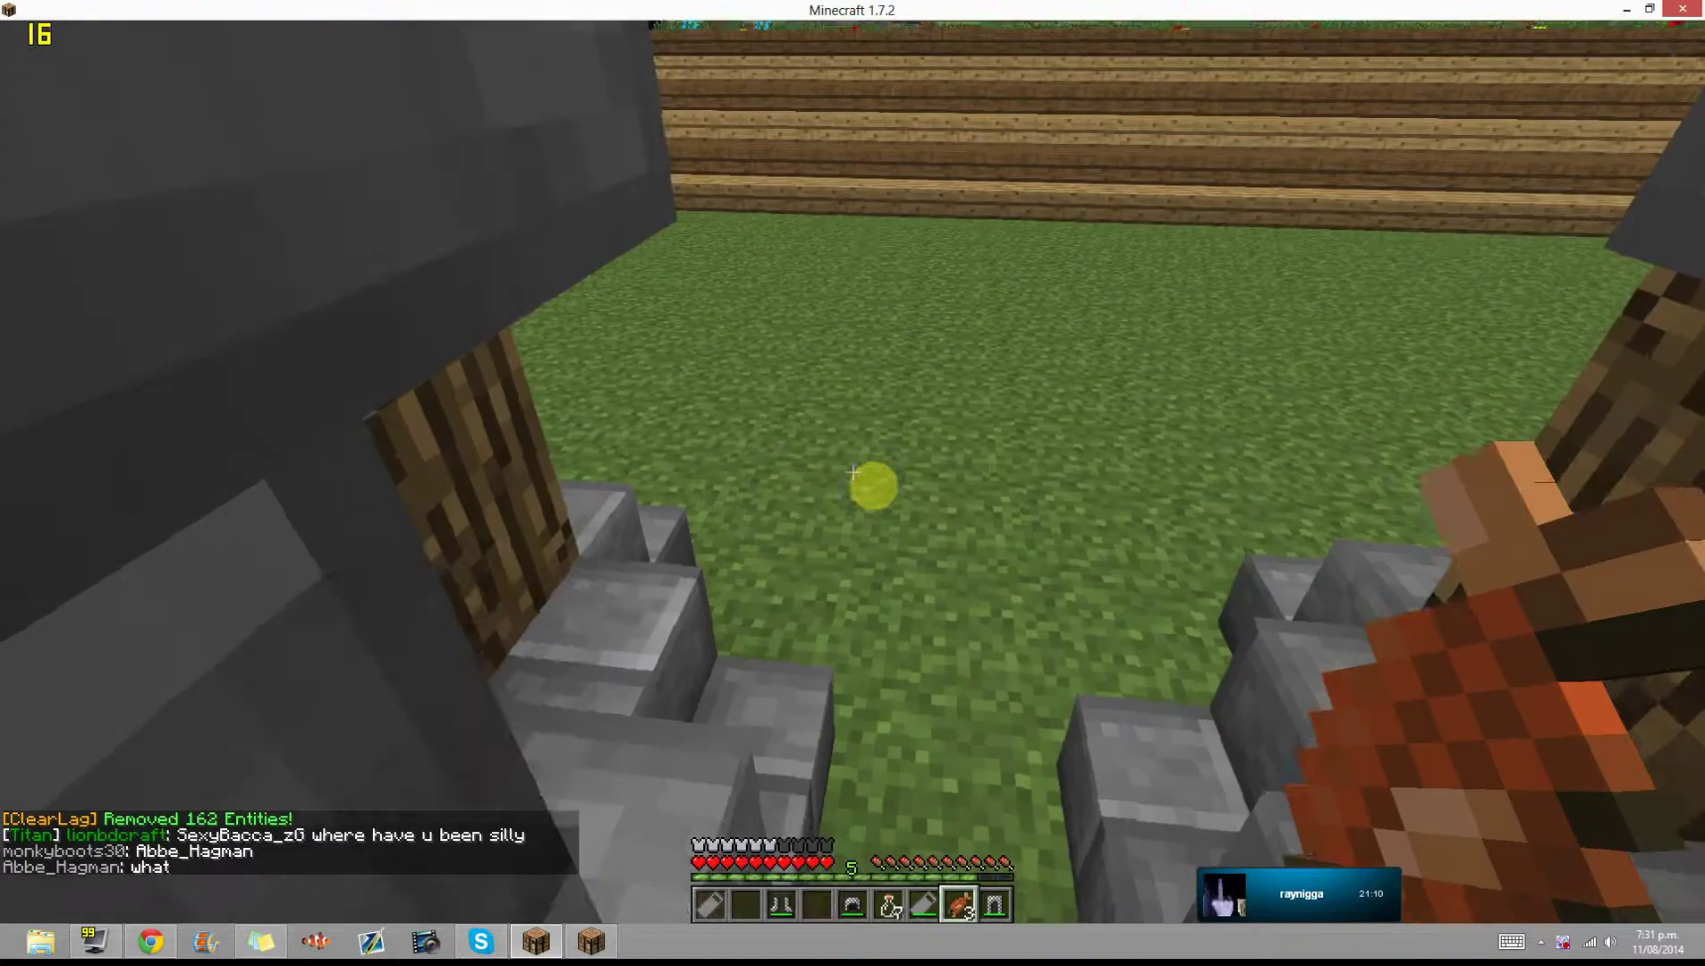
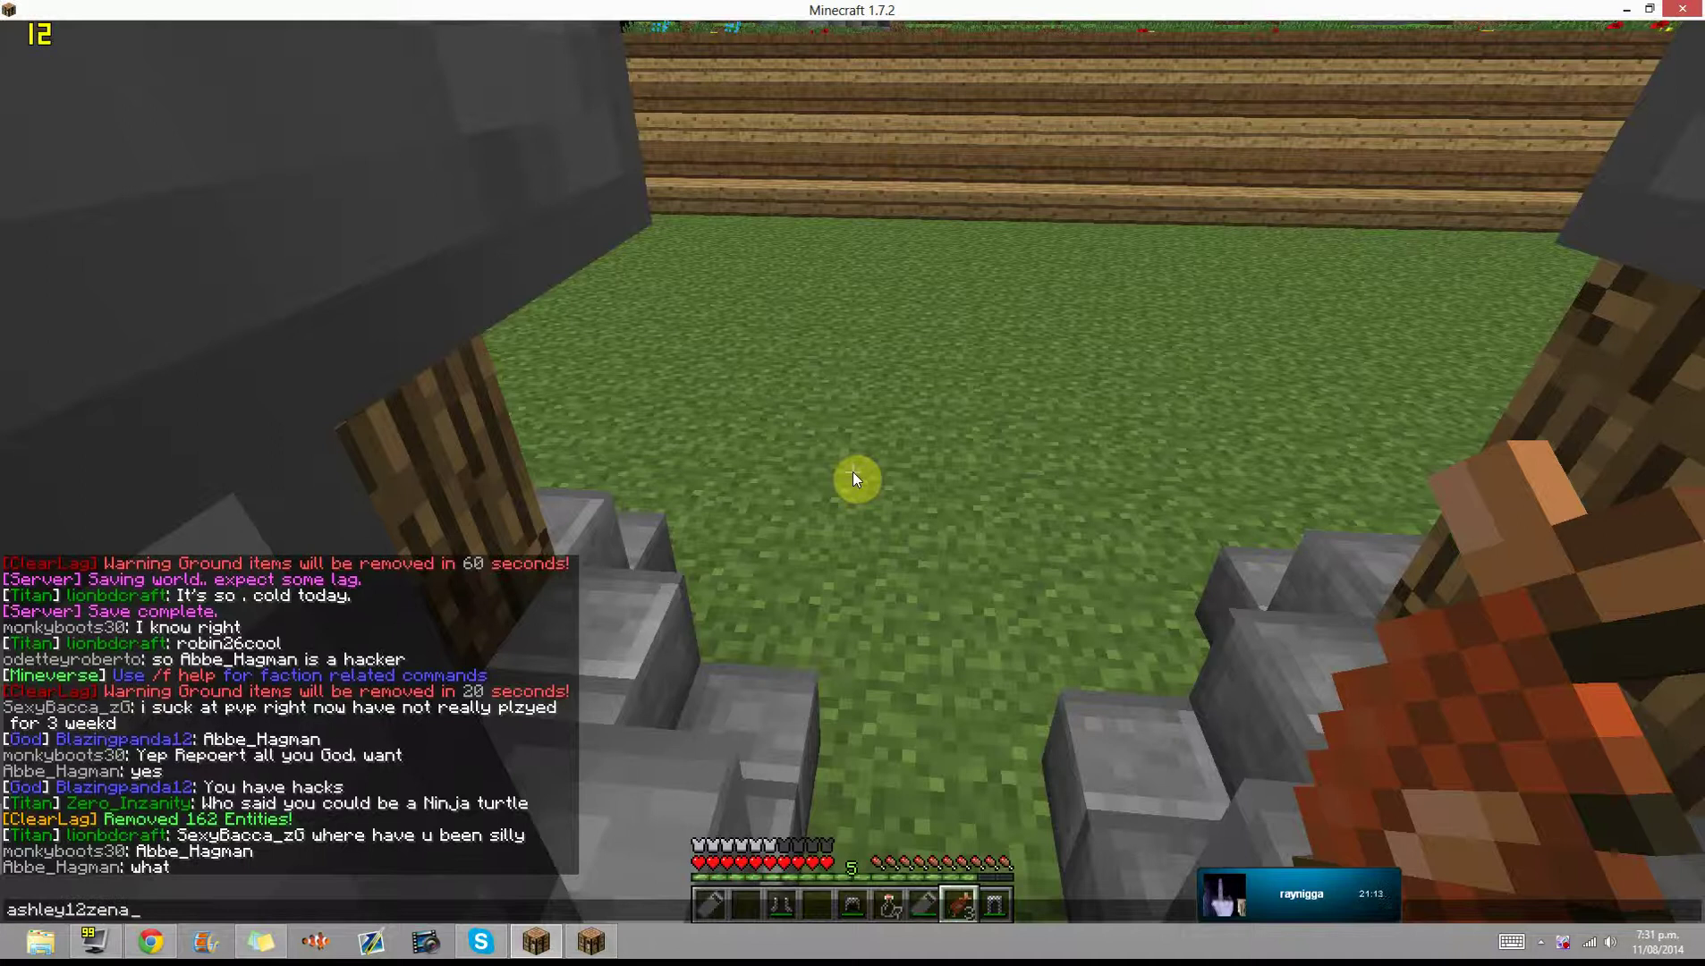
pyautogui.press('BackSpace')
pyautogui.press('BackSpace')
pyautogui.press('BackSpace')
pyautogui.press('BackSpace')
pyautogui.press('BackSpace')
pyautogui.press('BackSpace')
pyautogui.press('BackSpace')
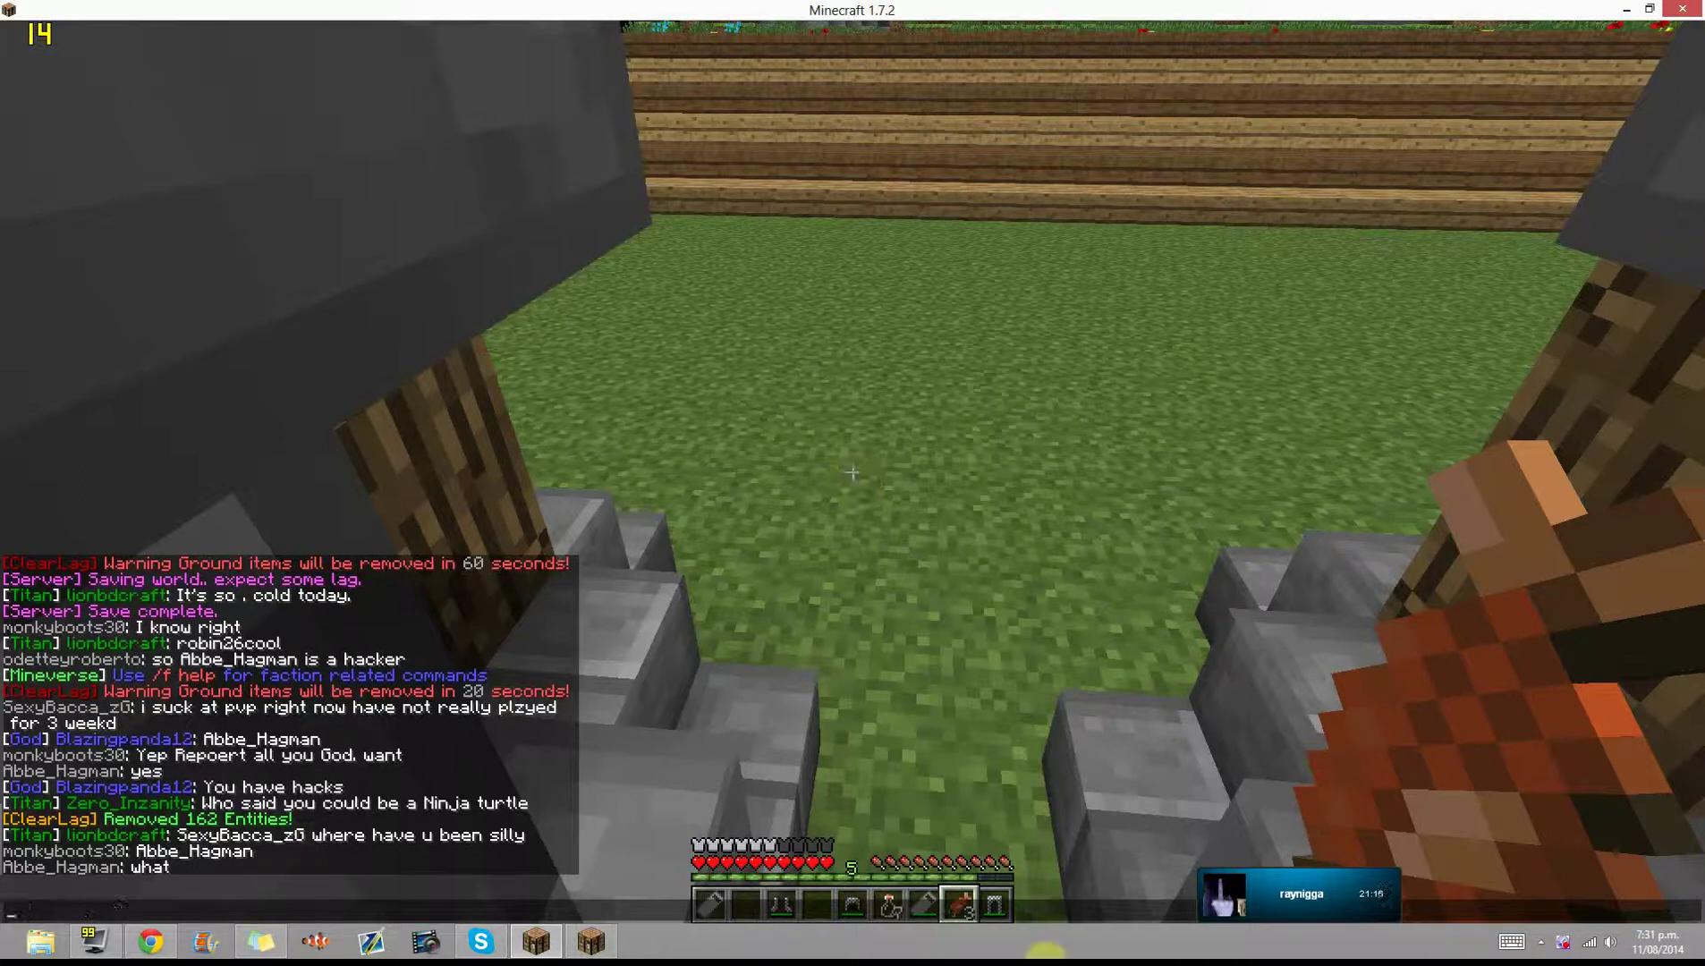
pyautogui.click(151, 942)
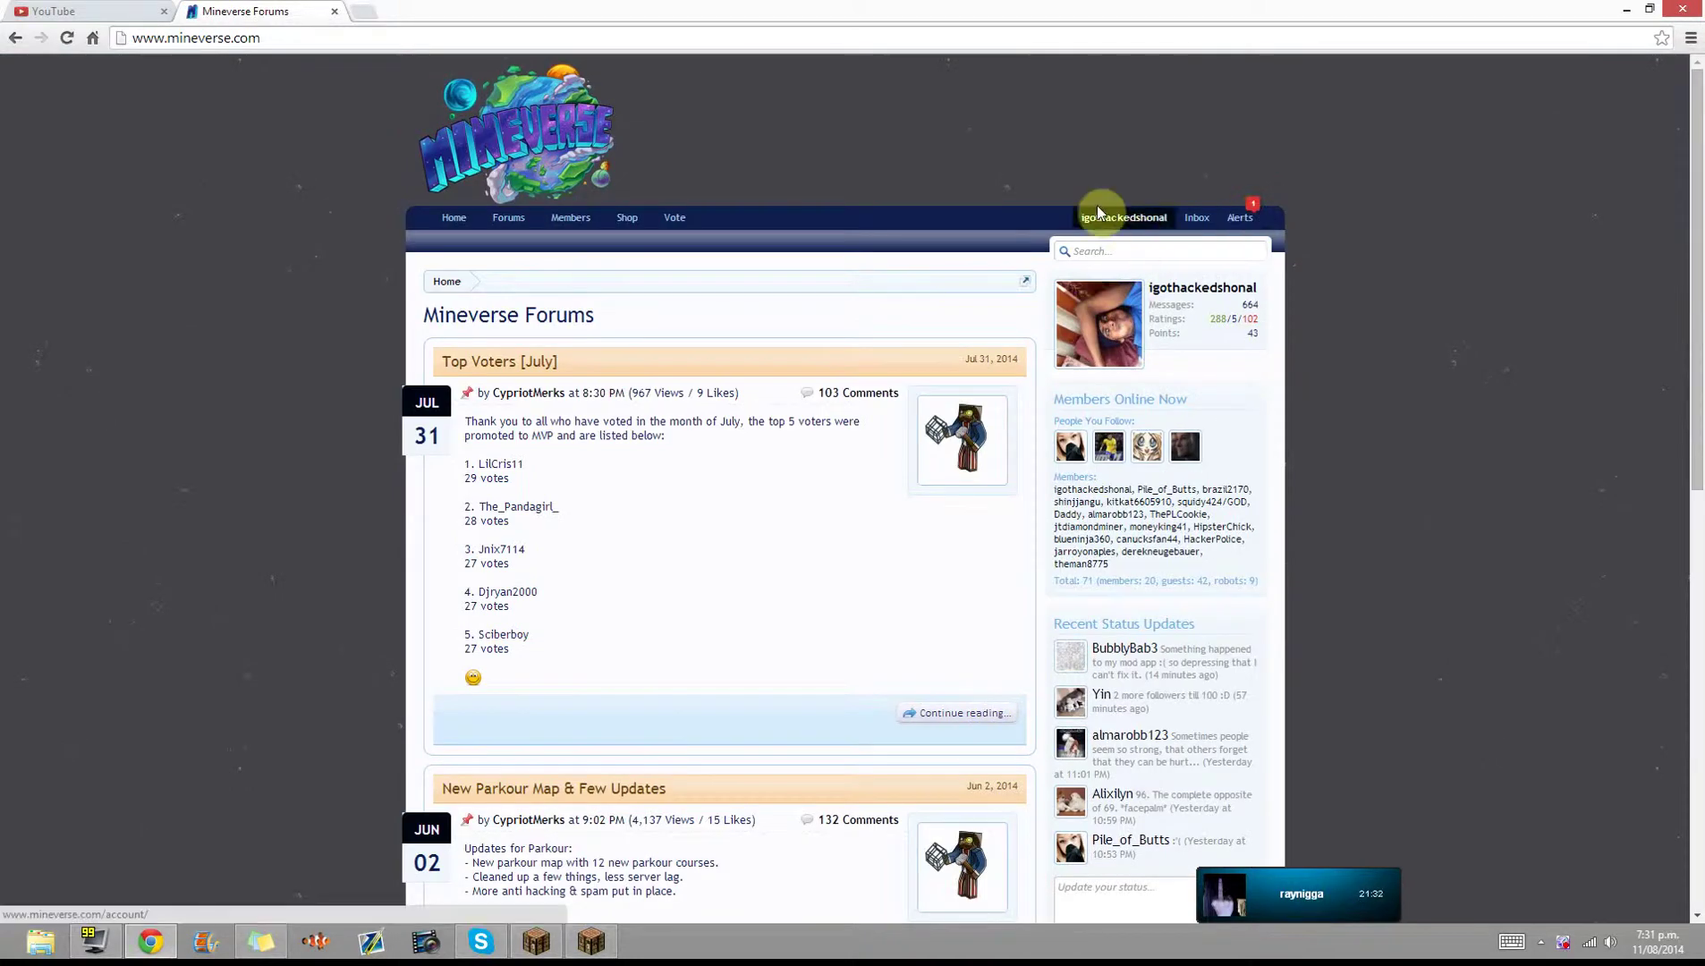
# - Check the unread alert, then log out of the Mineverse forum account
pyautogui.click(1258, 221)
pyautogui.moveTo(1123, 218)
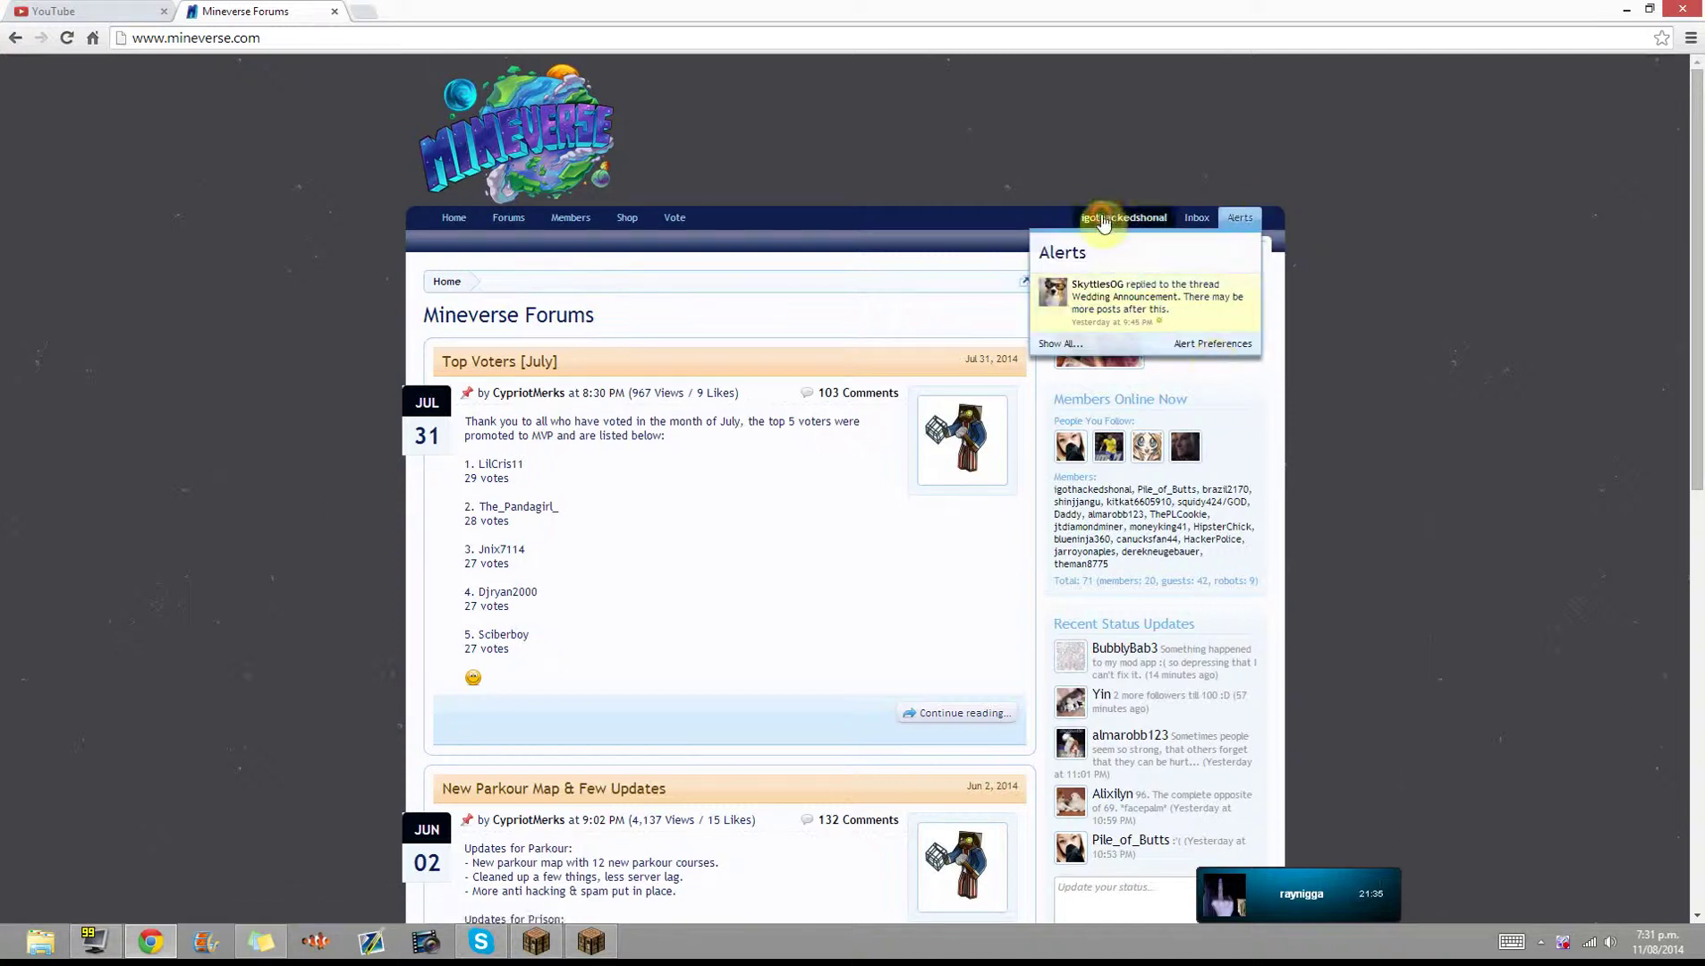
pyautogui.click(1087, 568)
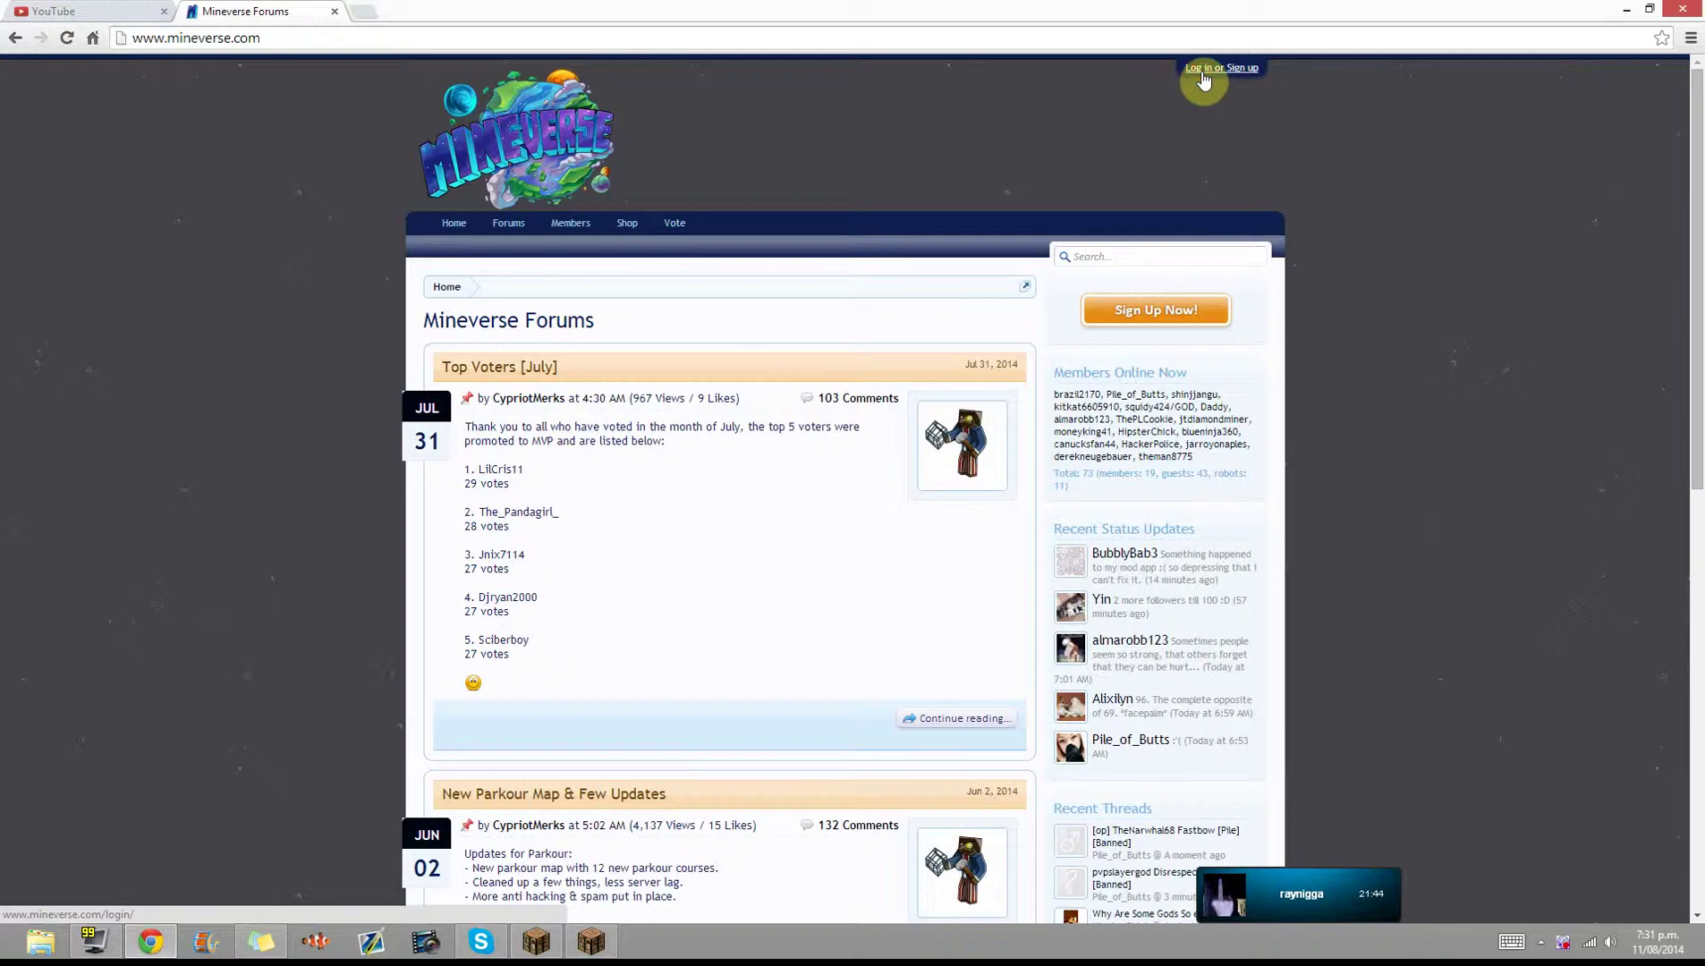
# - Sign back in from the 'Log in or Sign up' panel with the saved password
pyautogui.click(1204, 80)
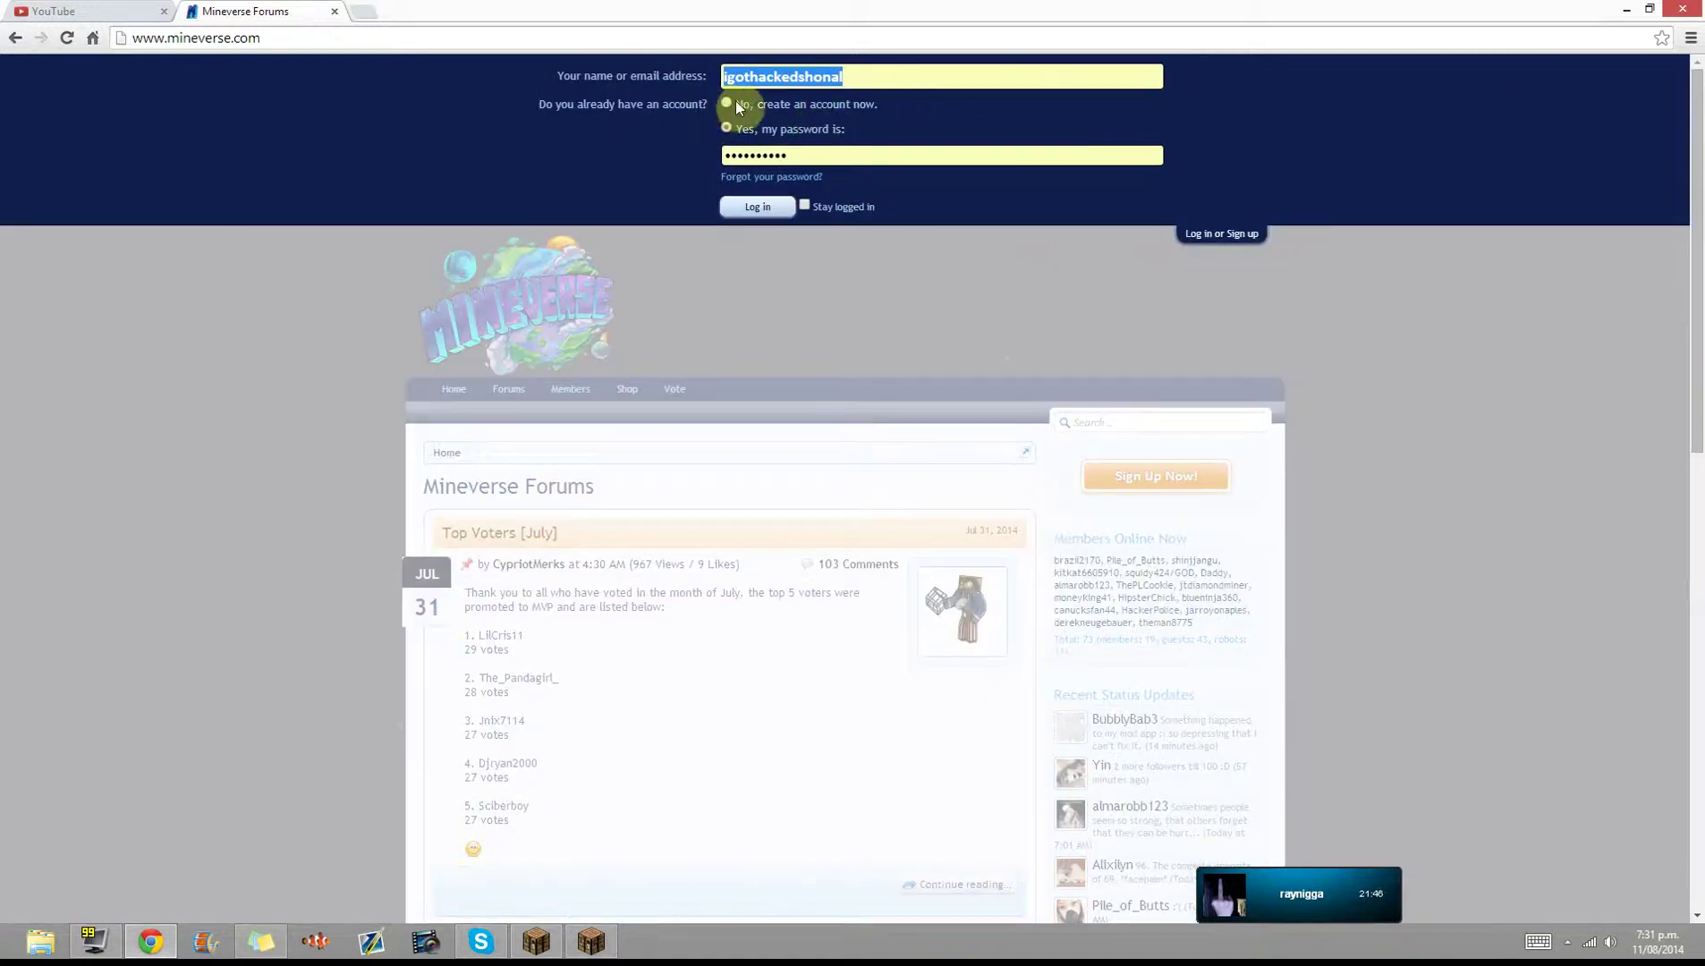
pyautogui.click(727, 105)
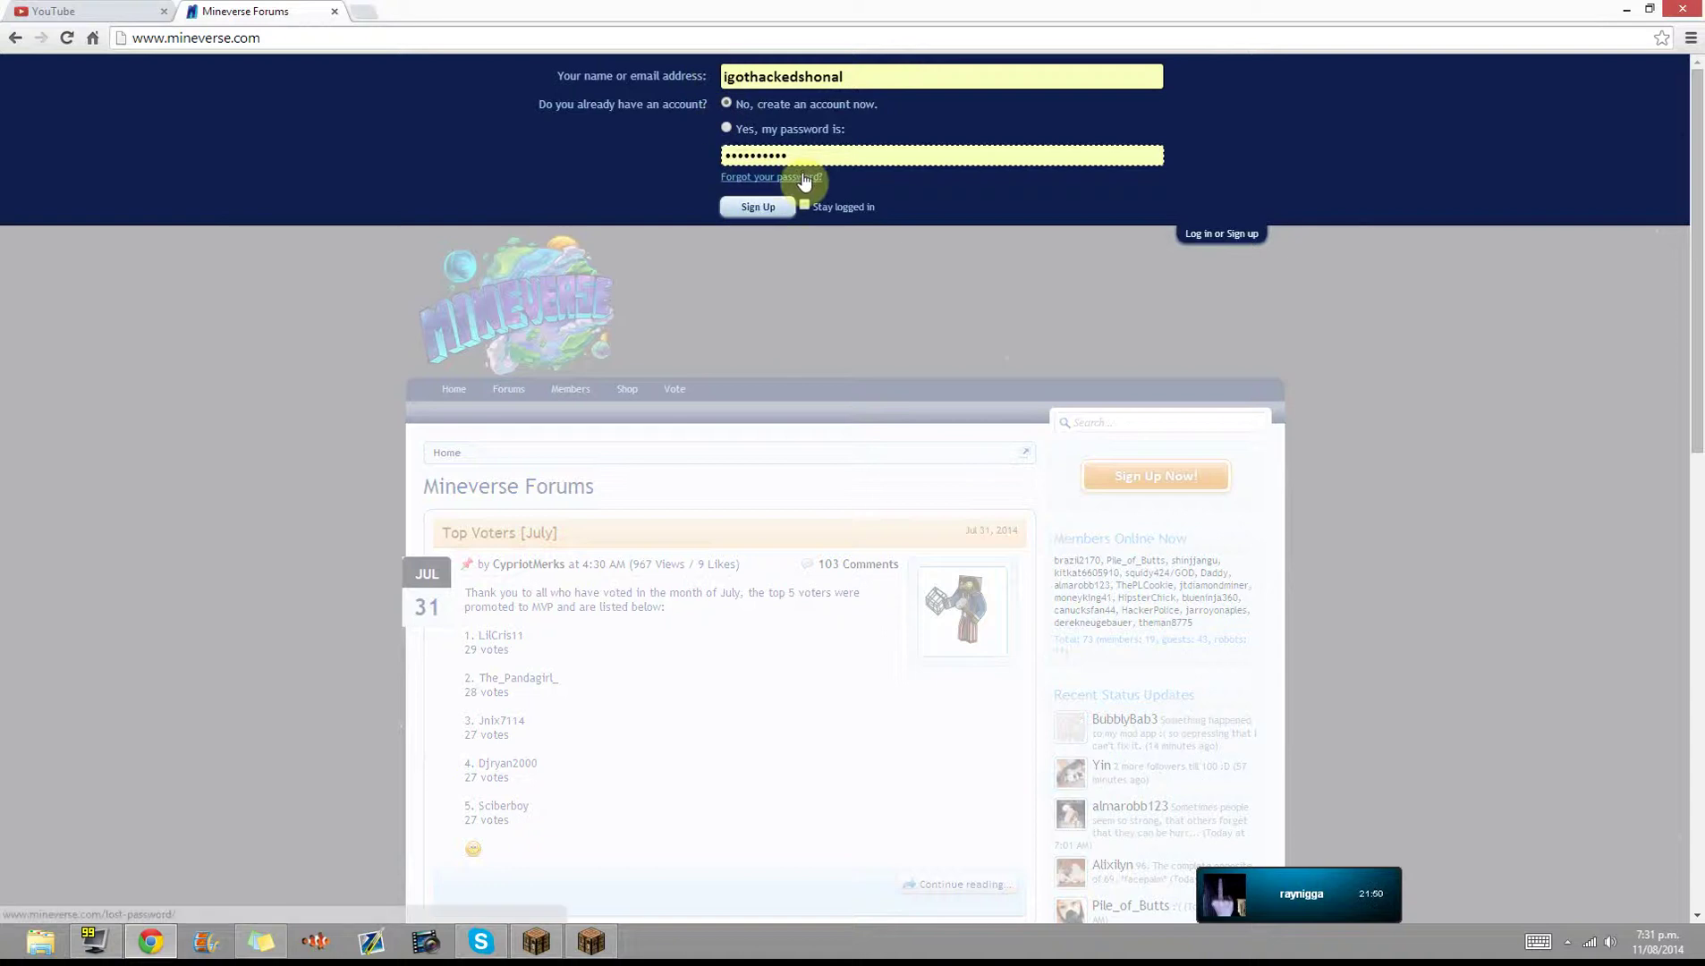
pyautogui.click(724, 126)
pyautogui.click(744, 210)
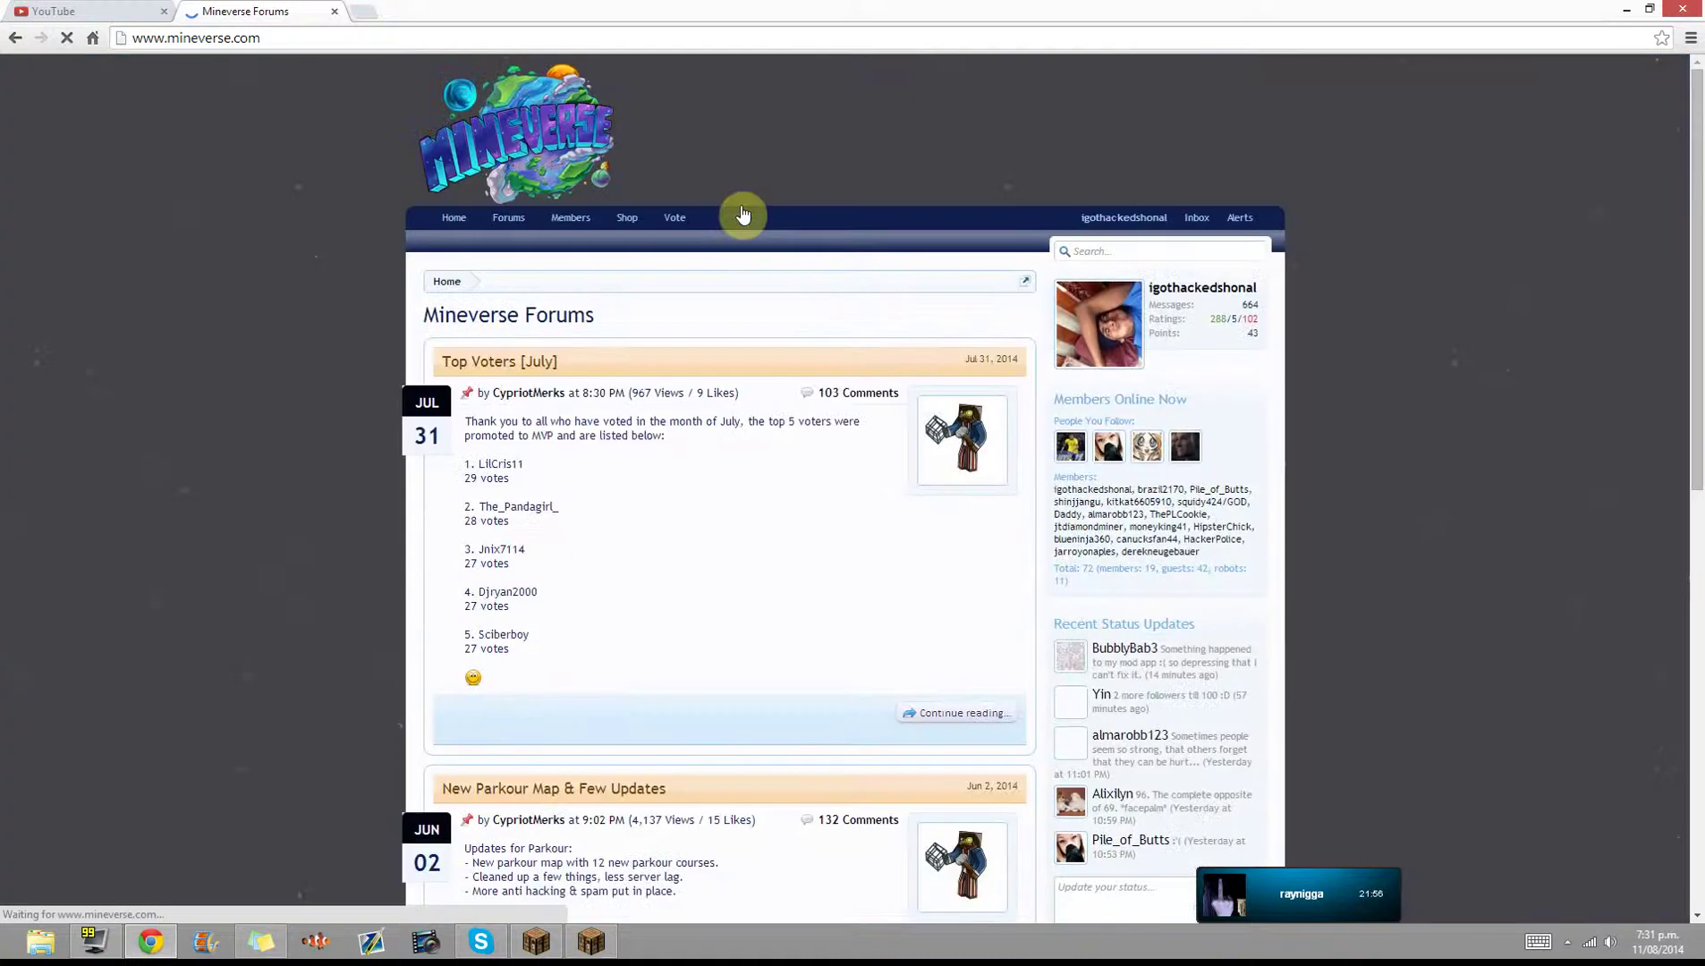
pyautogui.scroll(-3, 1146, 393)
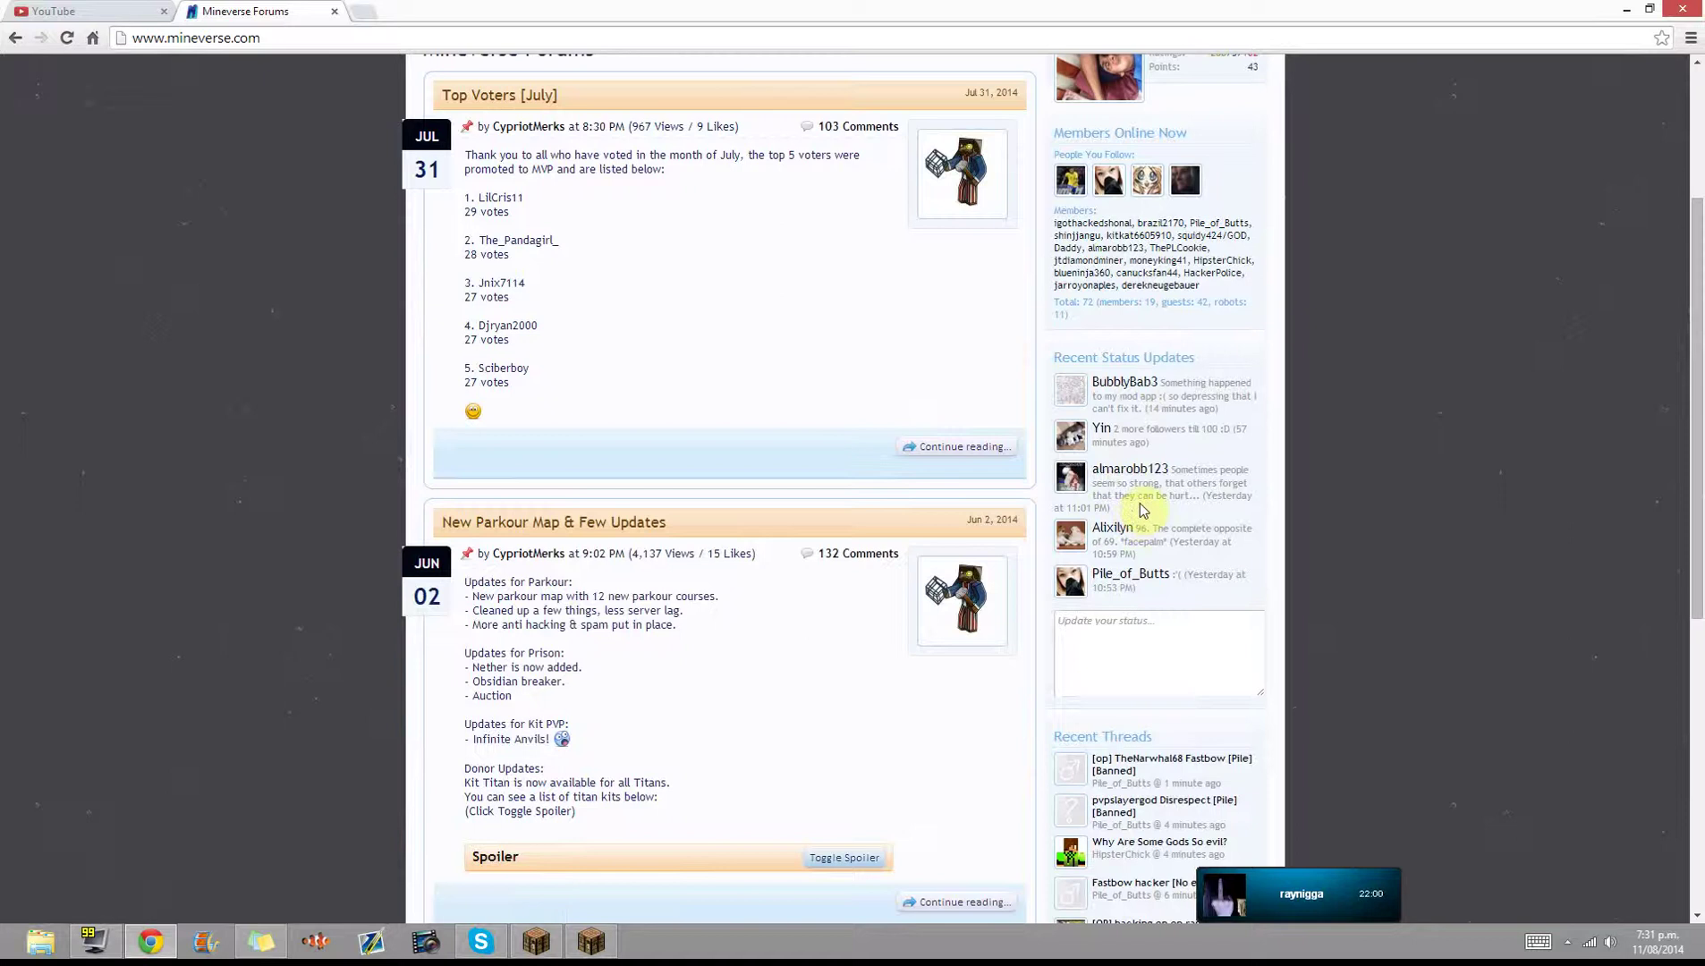
pyautogui.scroll(3, 1158, 532)
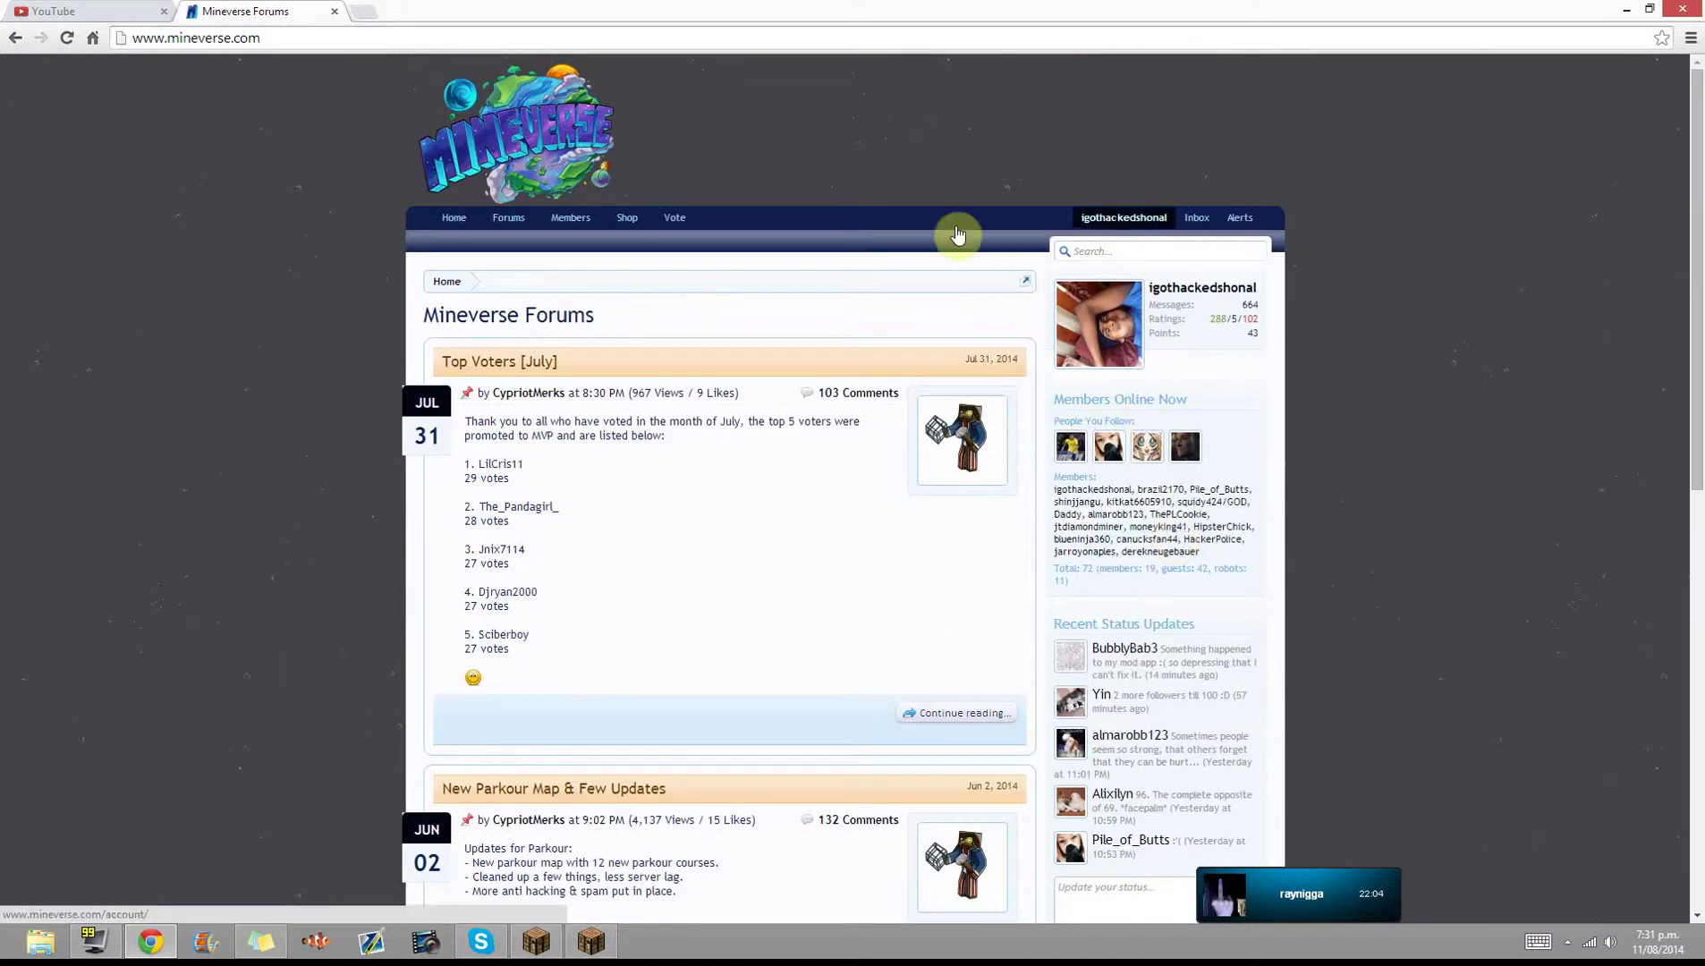
# - Go to the Forums index that lists all boards, including Ban Appeals
pyautogui.click(517, 222)
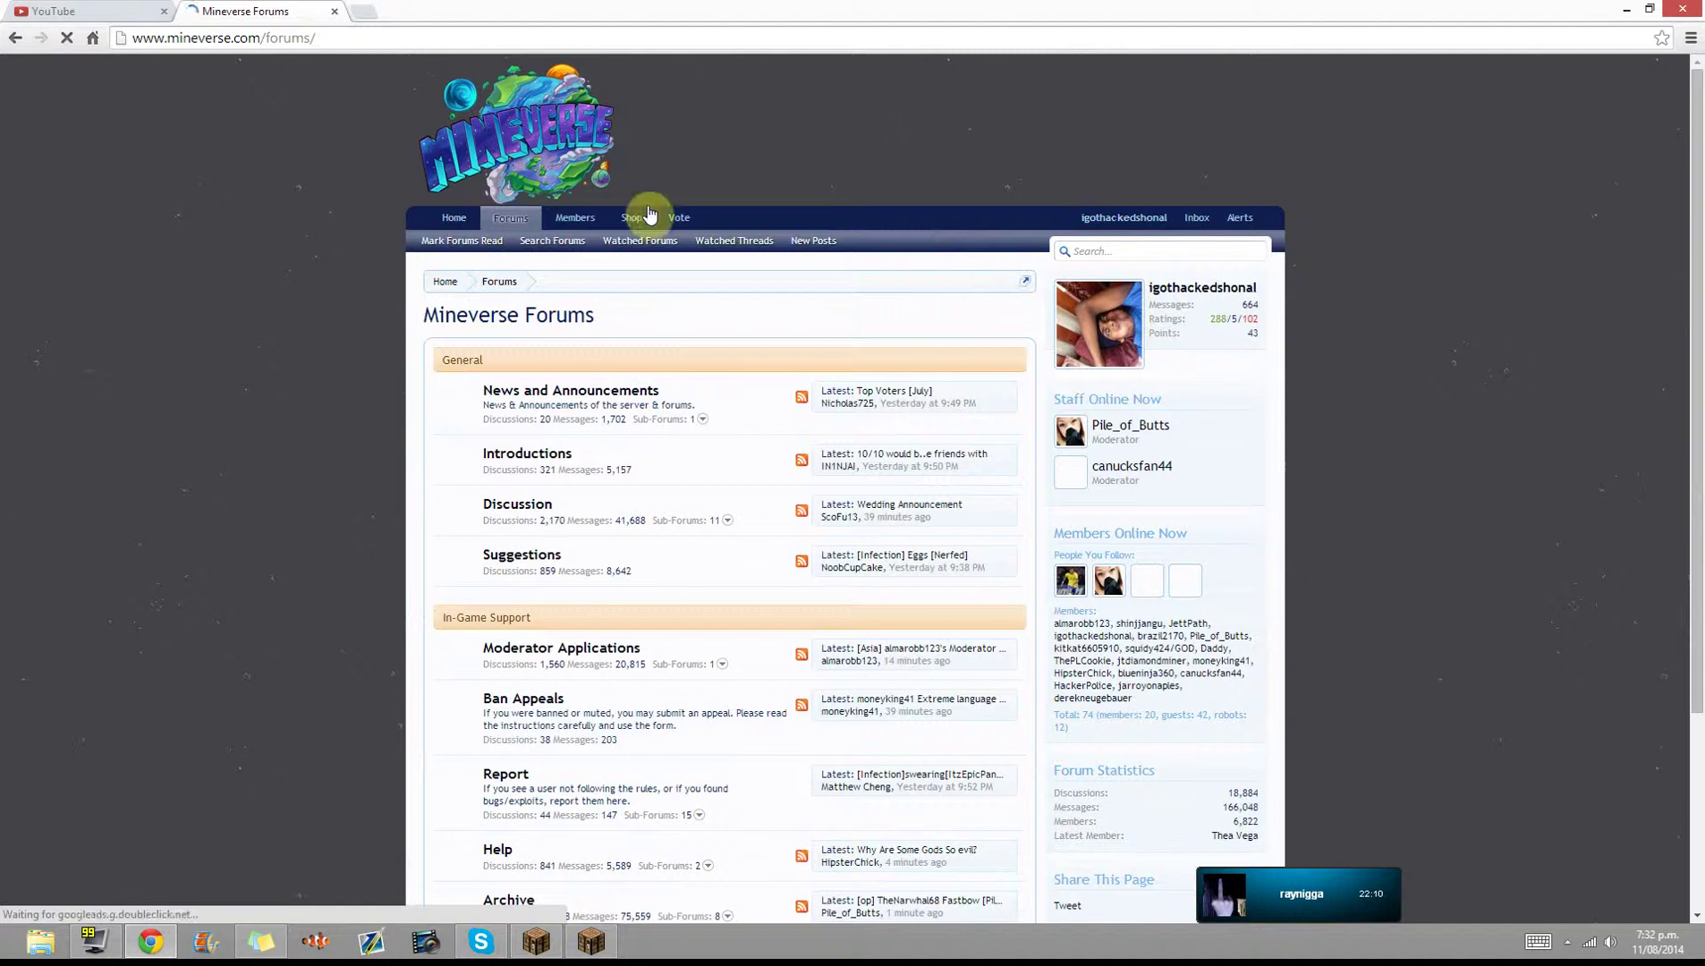
pyautogui.scroll(-5, 564, 380)
pyautogui.scroll(5, 650, 494)
pyautogui.scroll(-2, 599, 512)
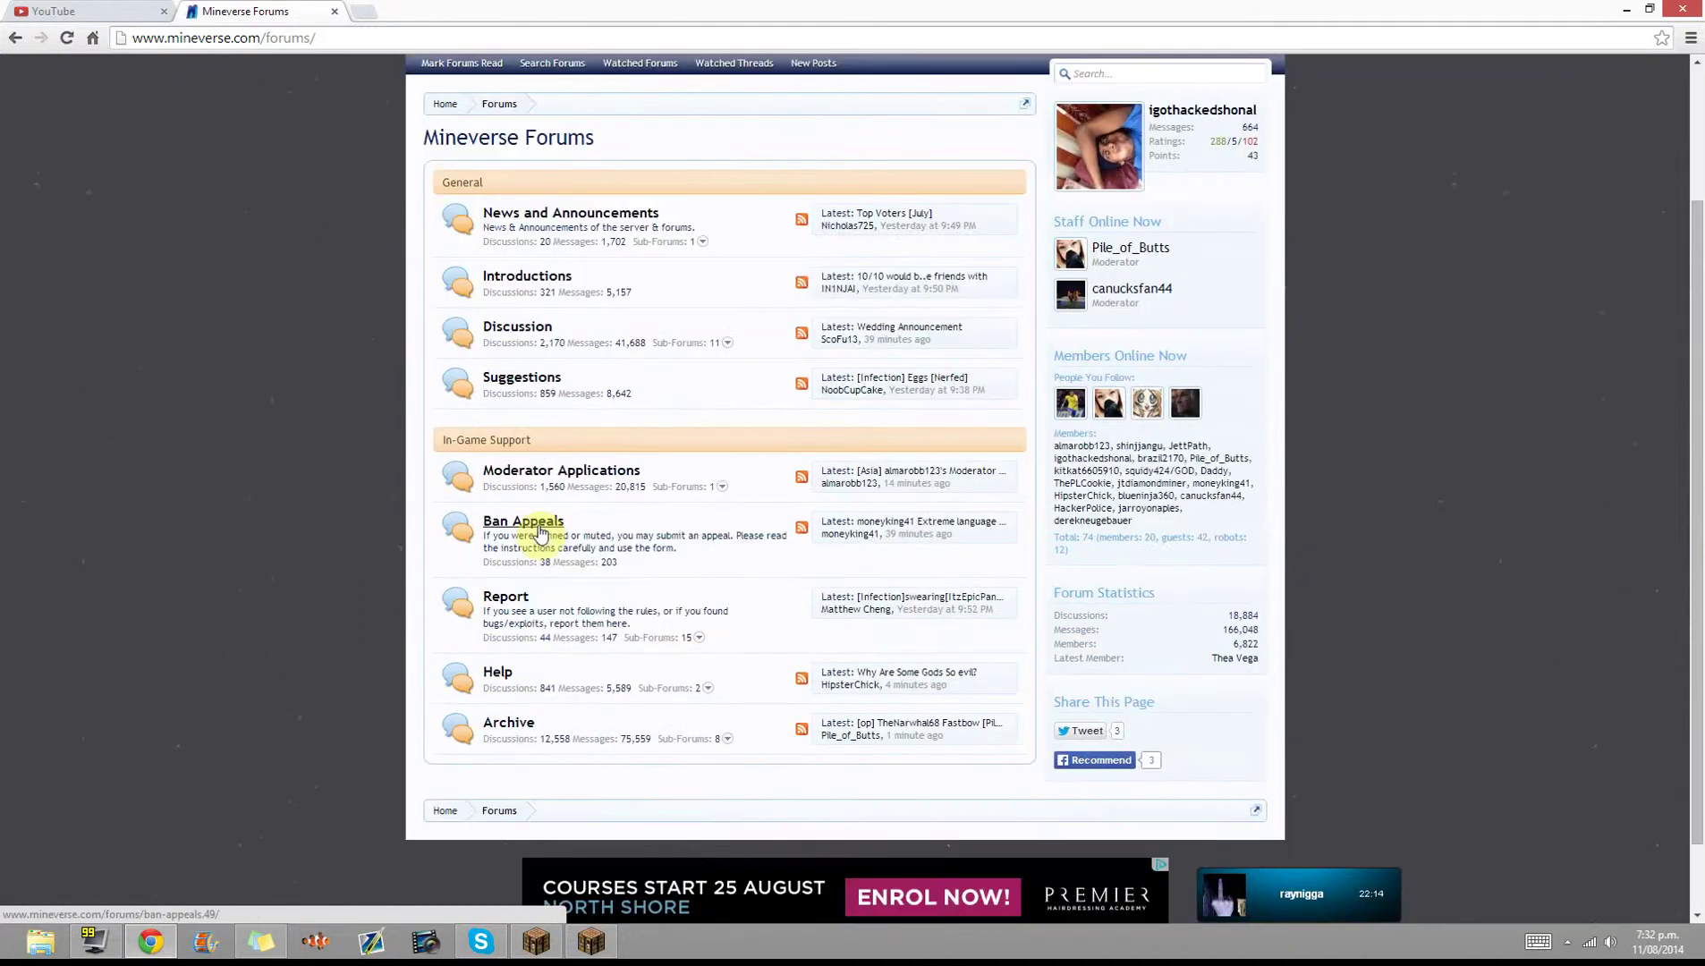
# - Open the Ban Appeal Form thread in Ban Appeals and copy its eight questions
pyautogui.click(540, 532)
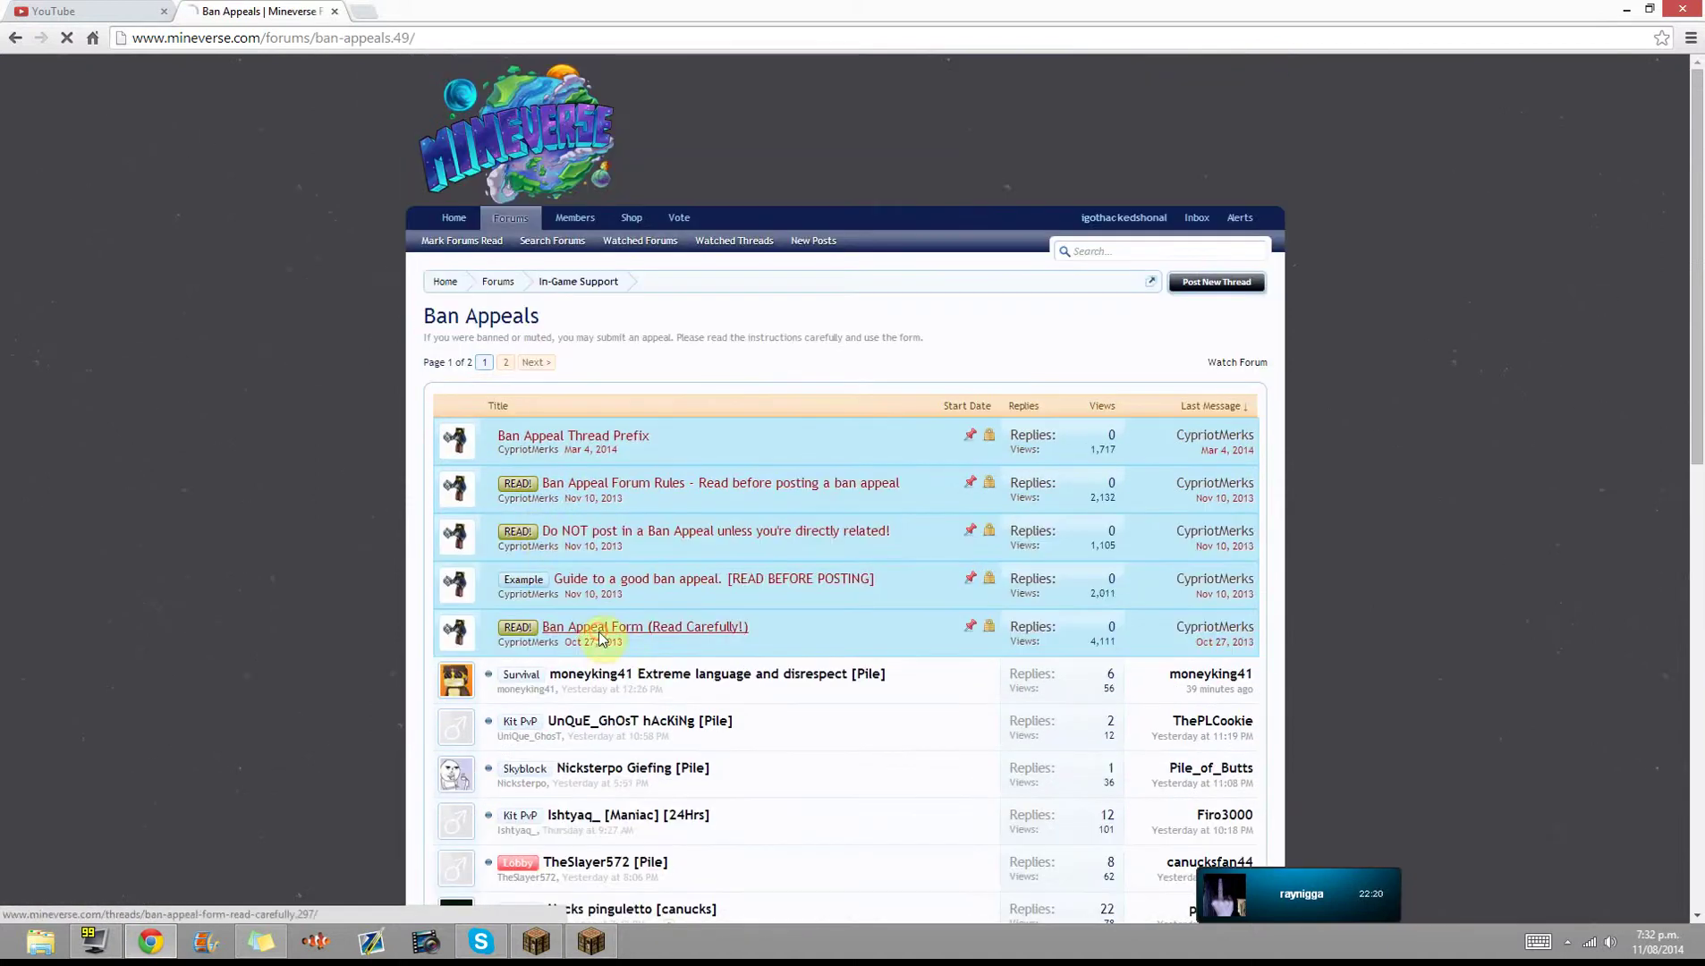
pyautogui.click(599, 637)
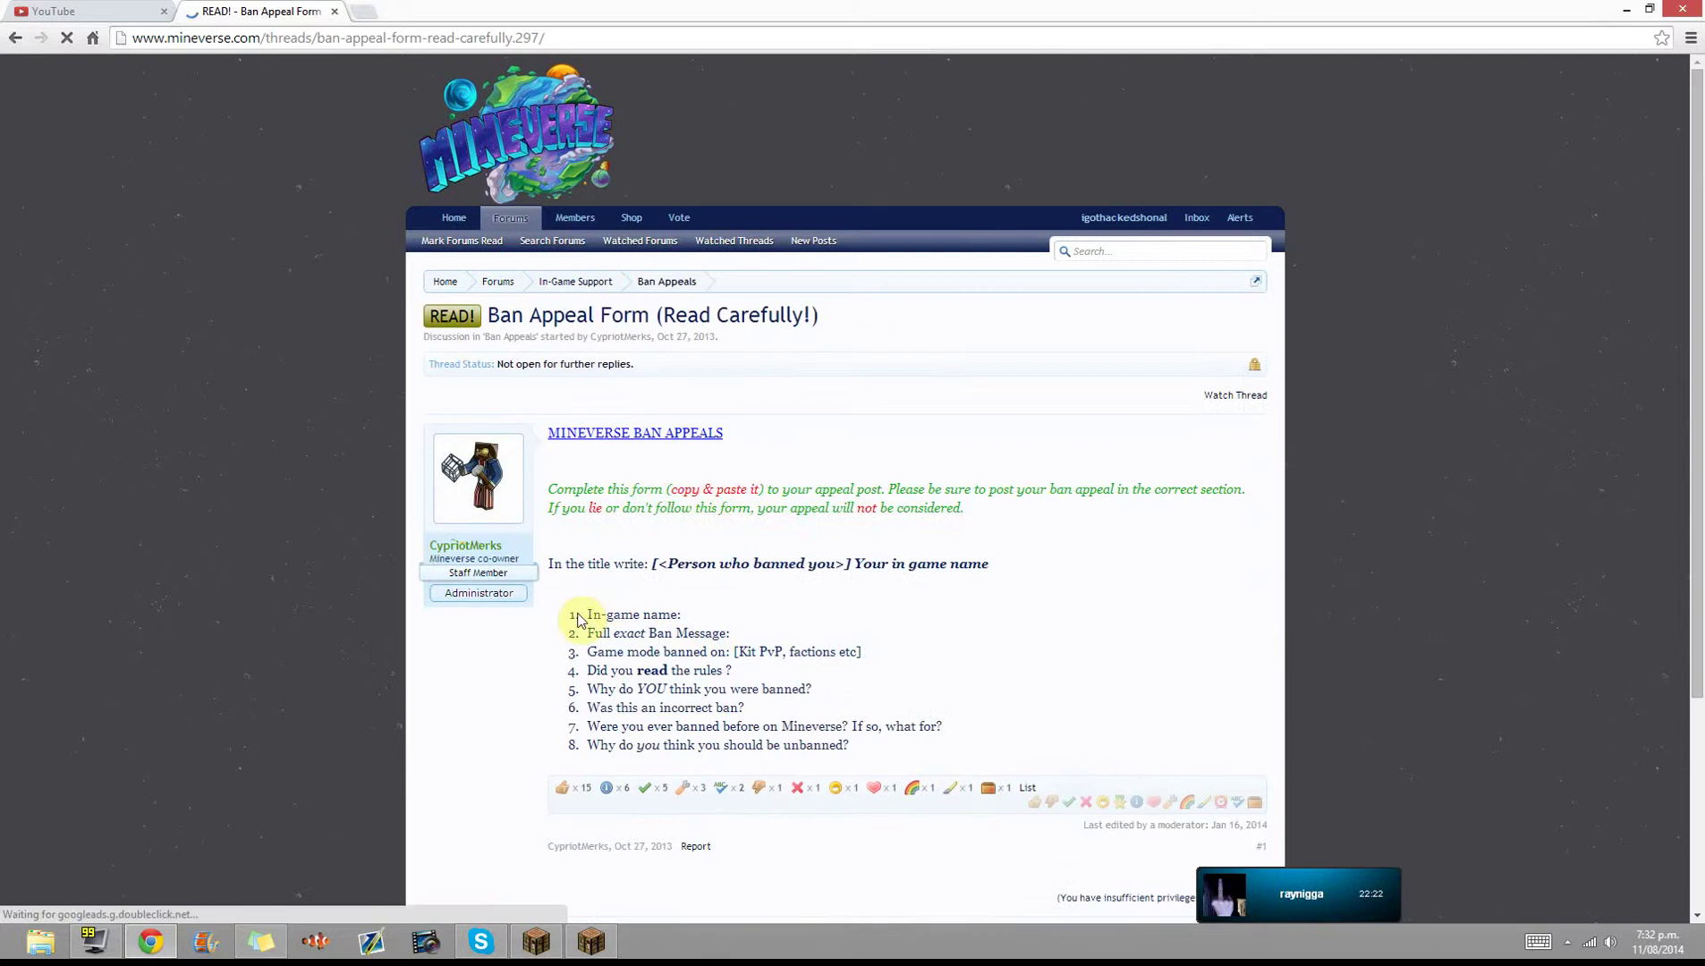
pyautogui.click(569, 614)
pyautogui.moveTo(687, 633); pyautogui.dragTo(566, 619)
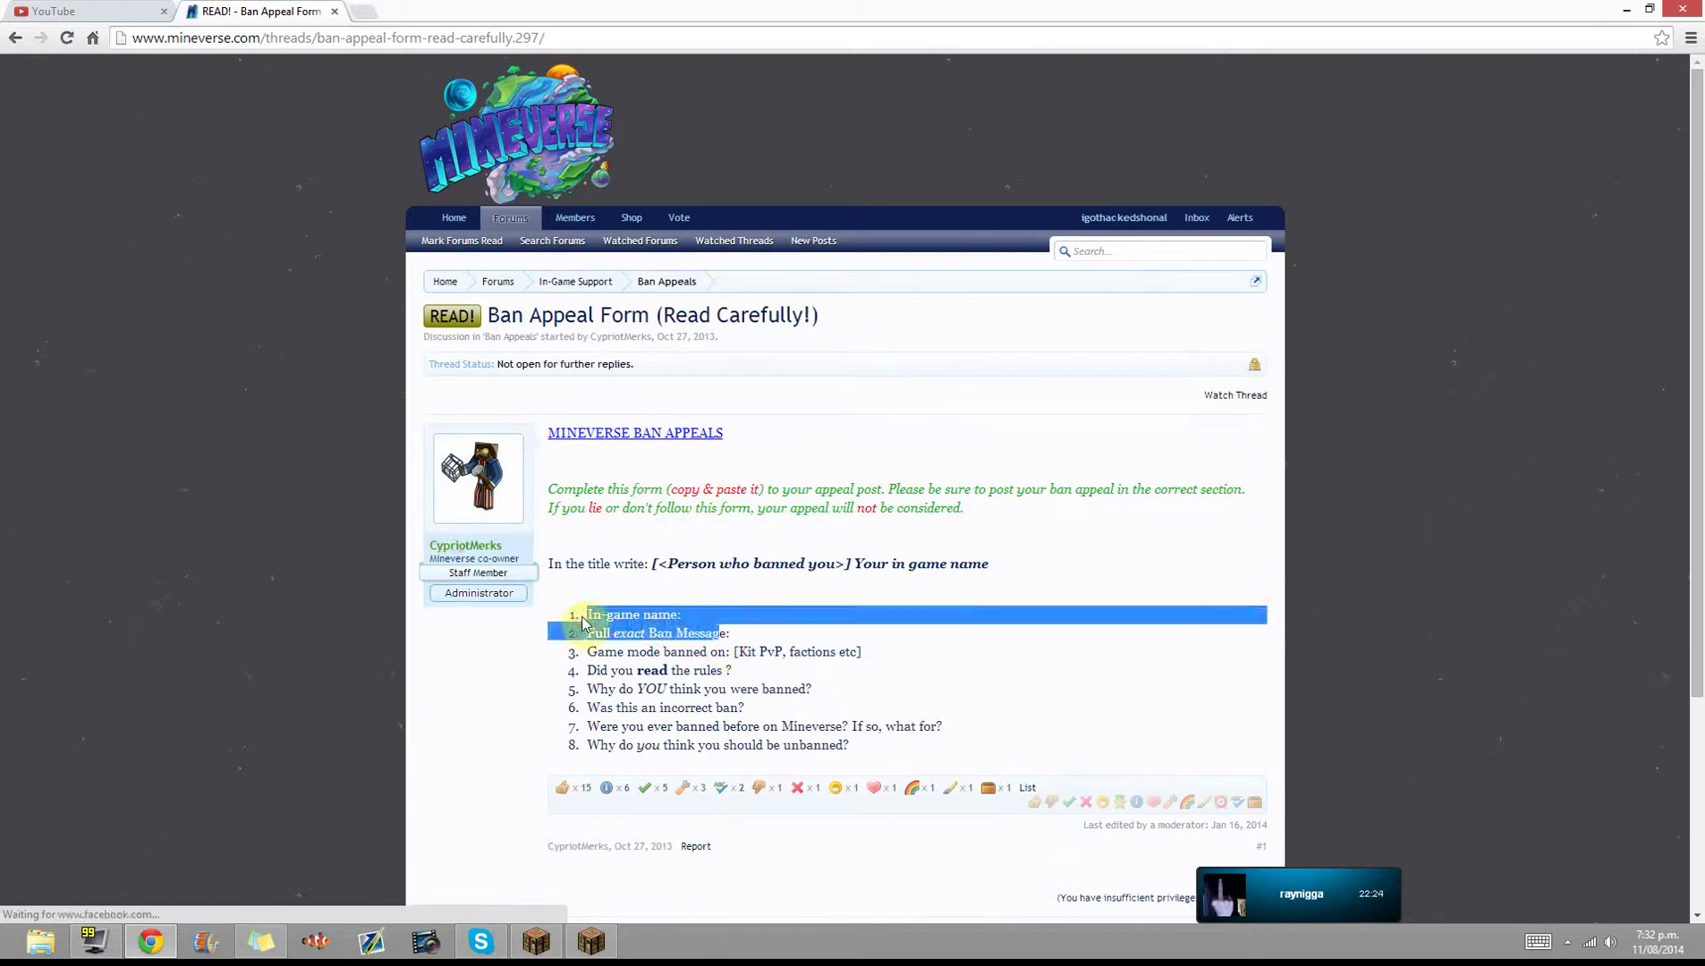
pyautogui.click(574, 612)
pyautogui.moveTo(607, 615); pyautogui.dragTo(845, 723)
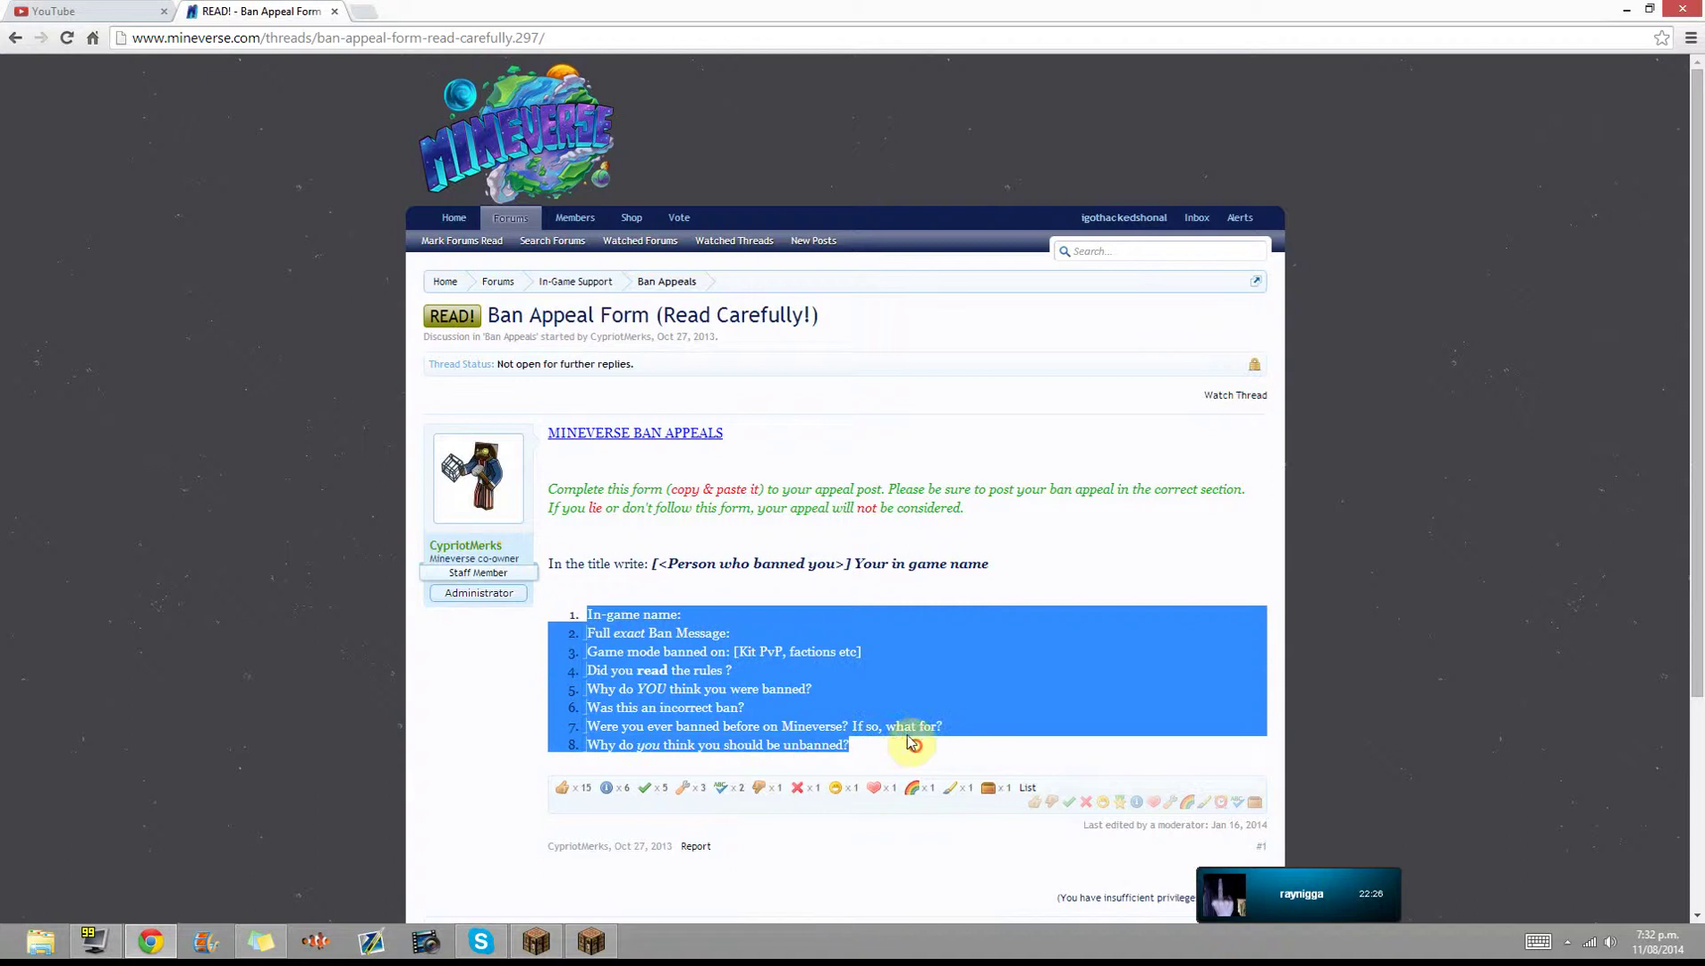
pyautogui.rightClick(839, 718)
pyautogui.click(868, 725)
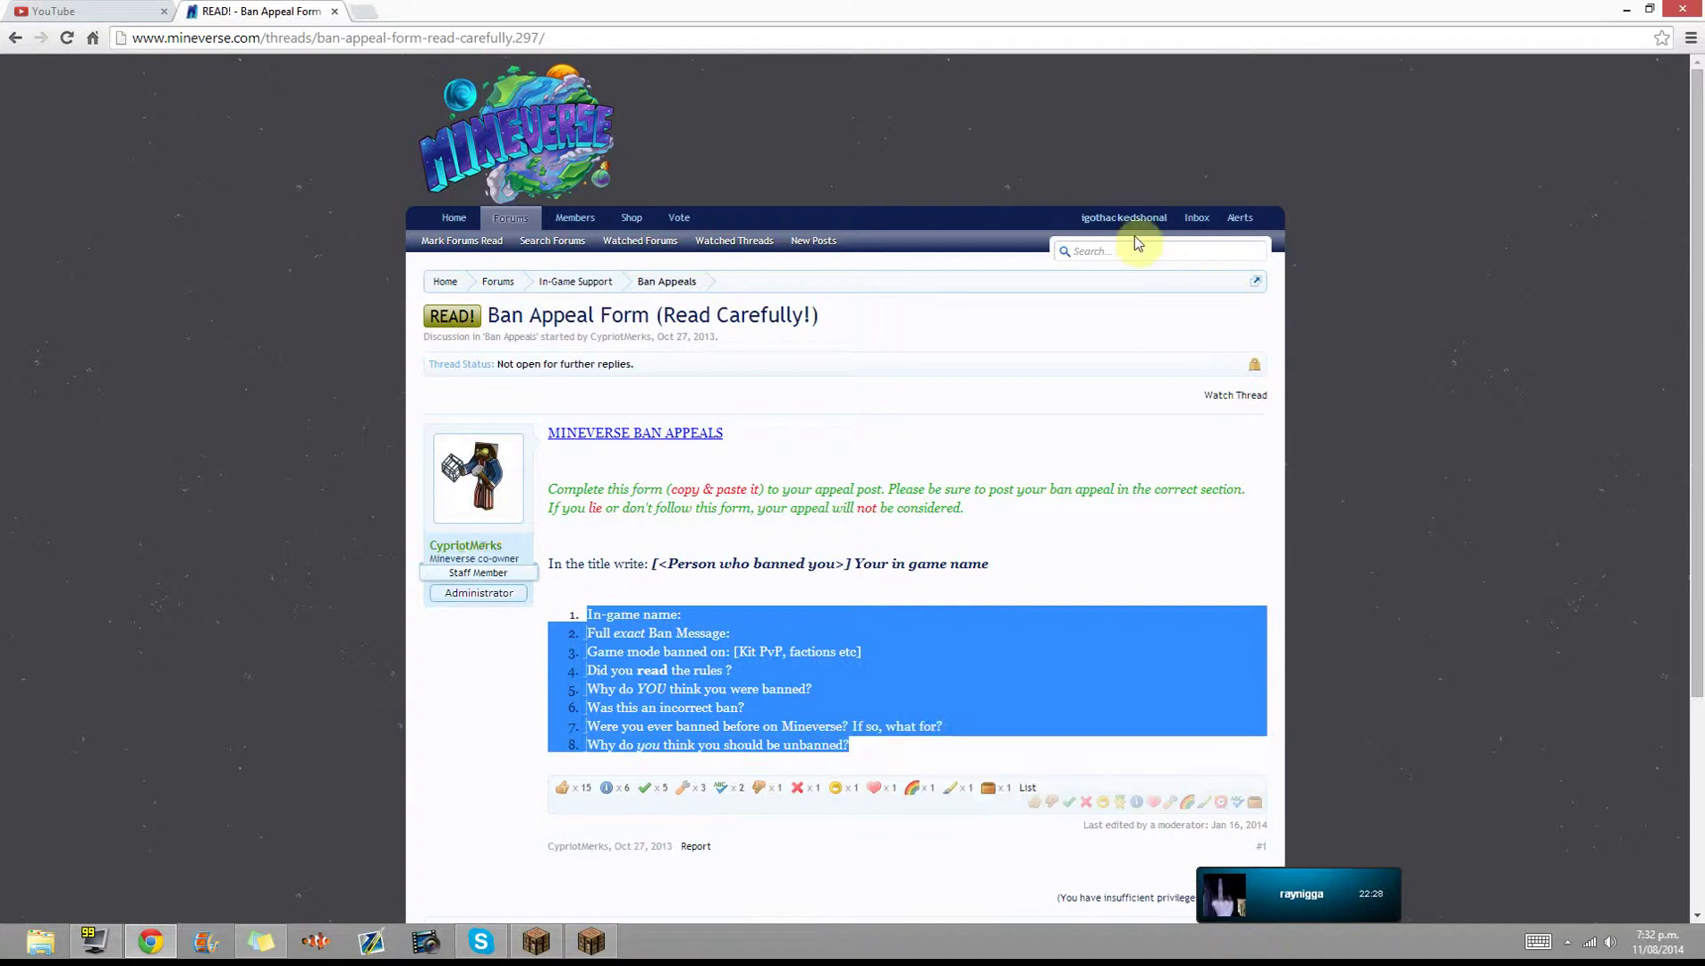
# - Return to Ban Appeals and paste the appeal questions into a new thread's message
pyautogui.click(667, 281)
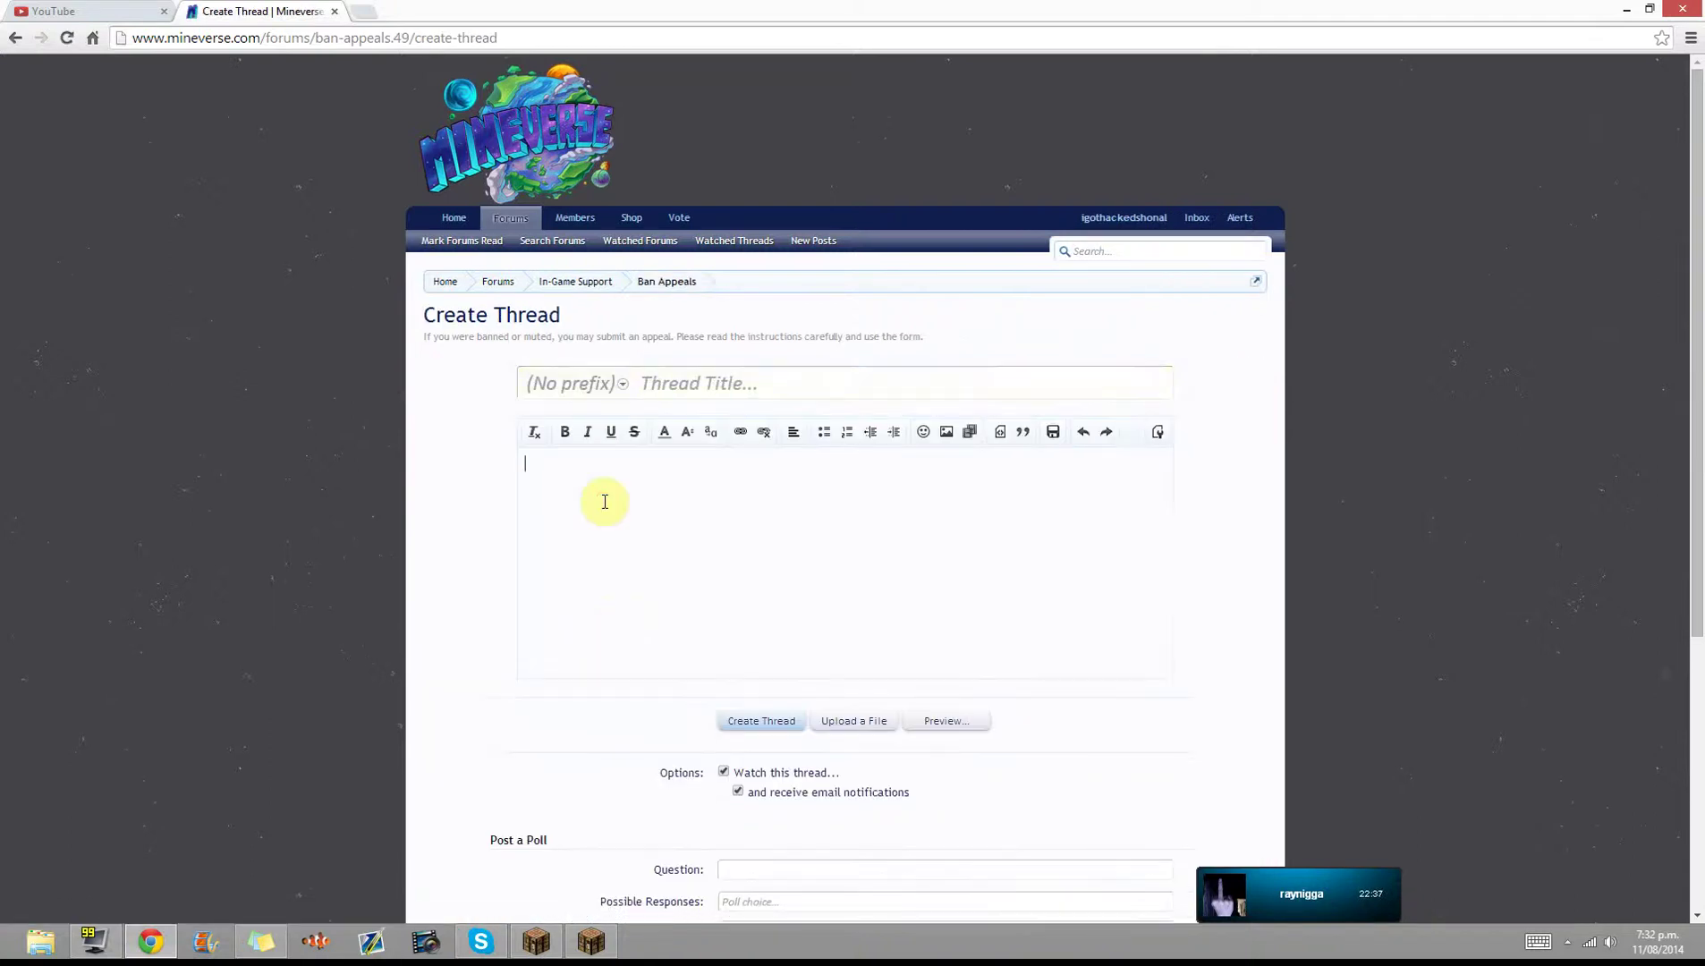
pyautogui.click(674, 462)
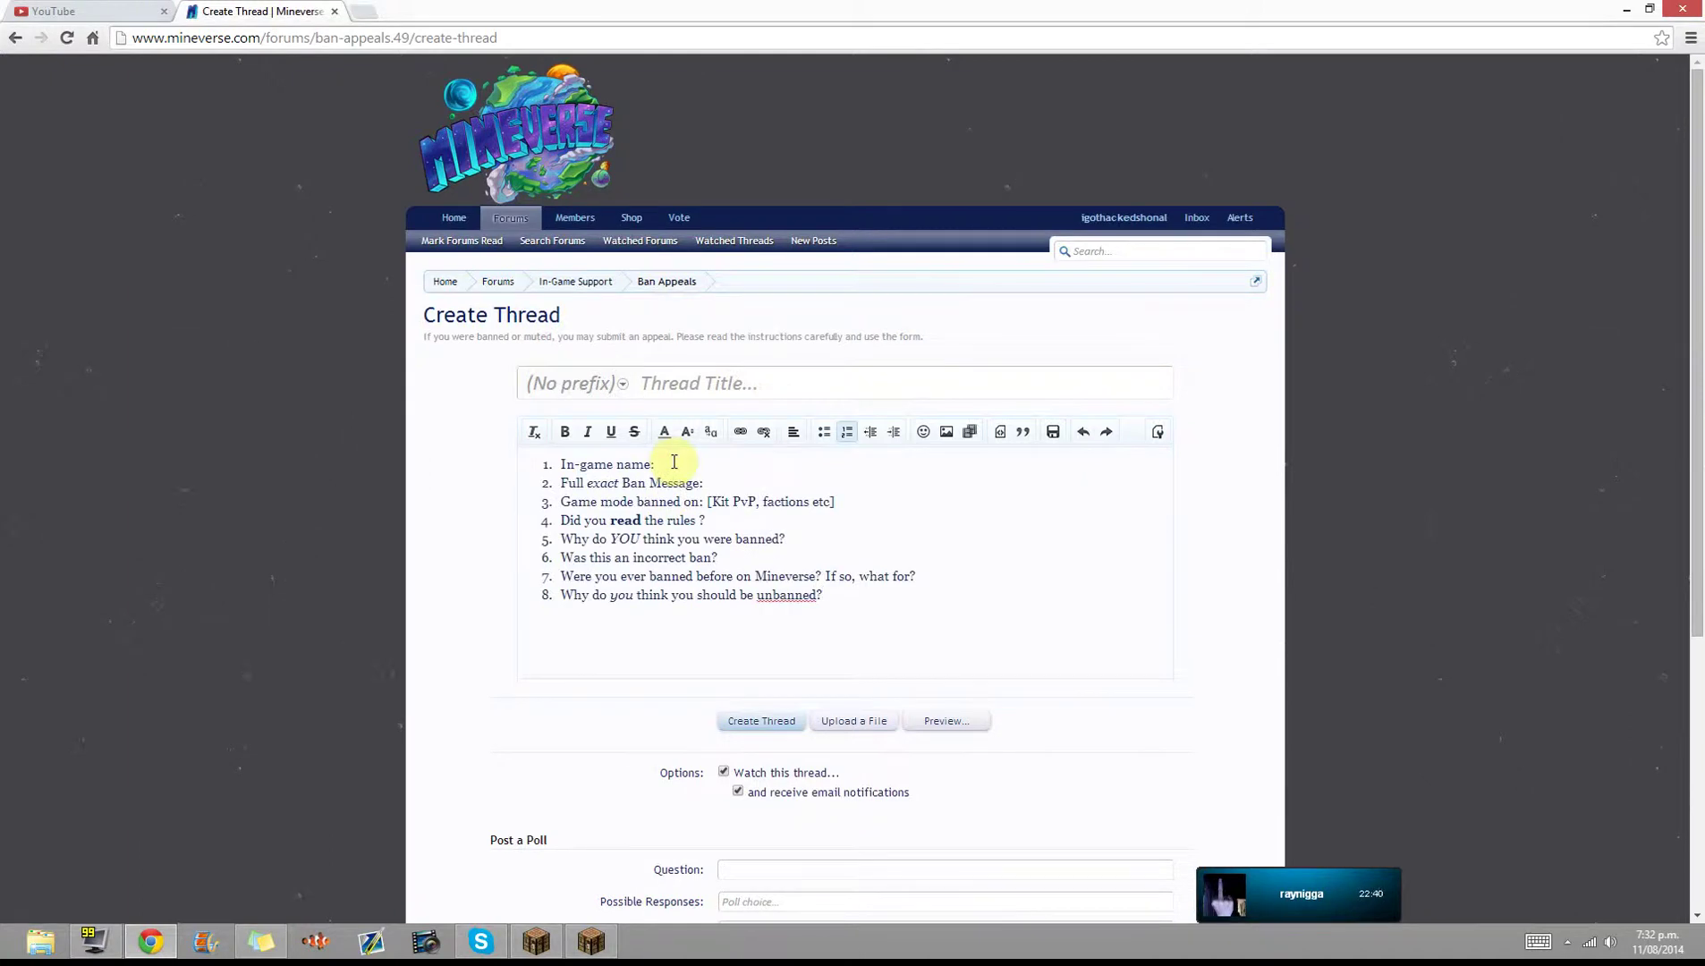
pyautogui.write('asofnarogbroghqwe')
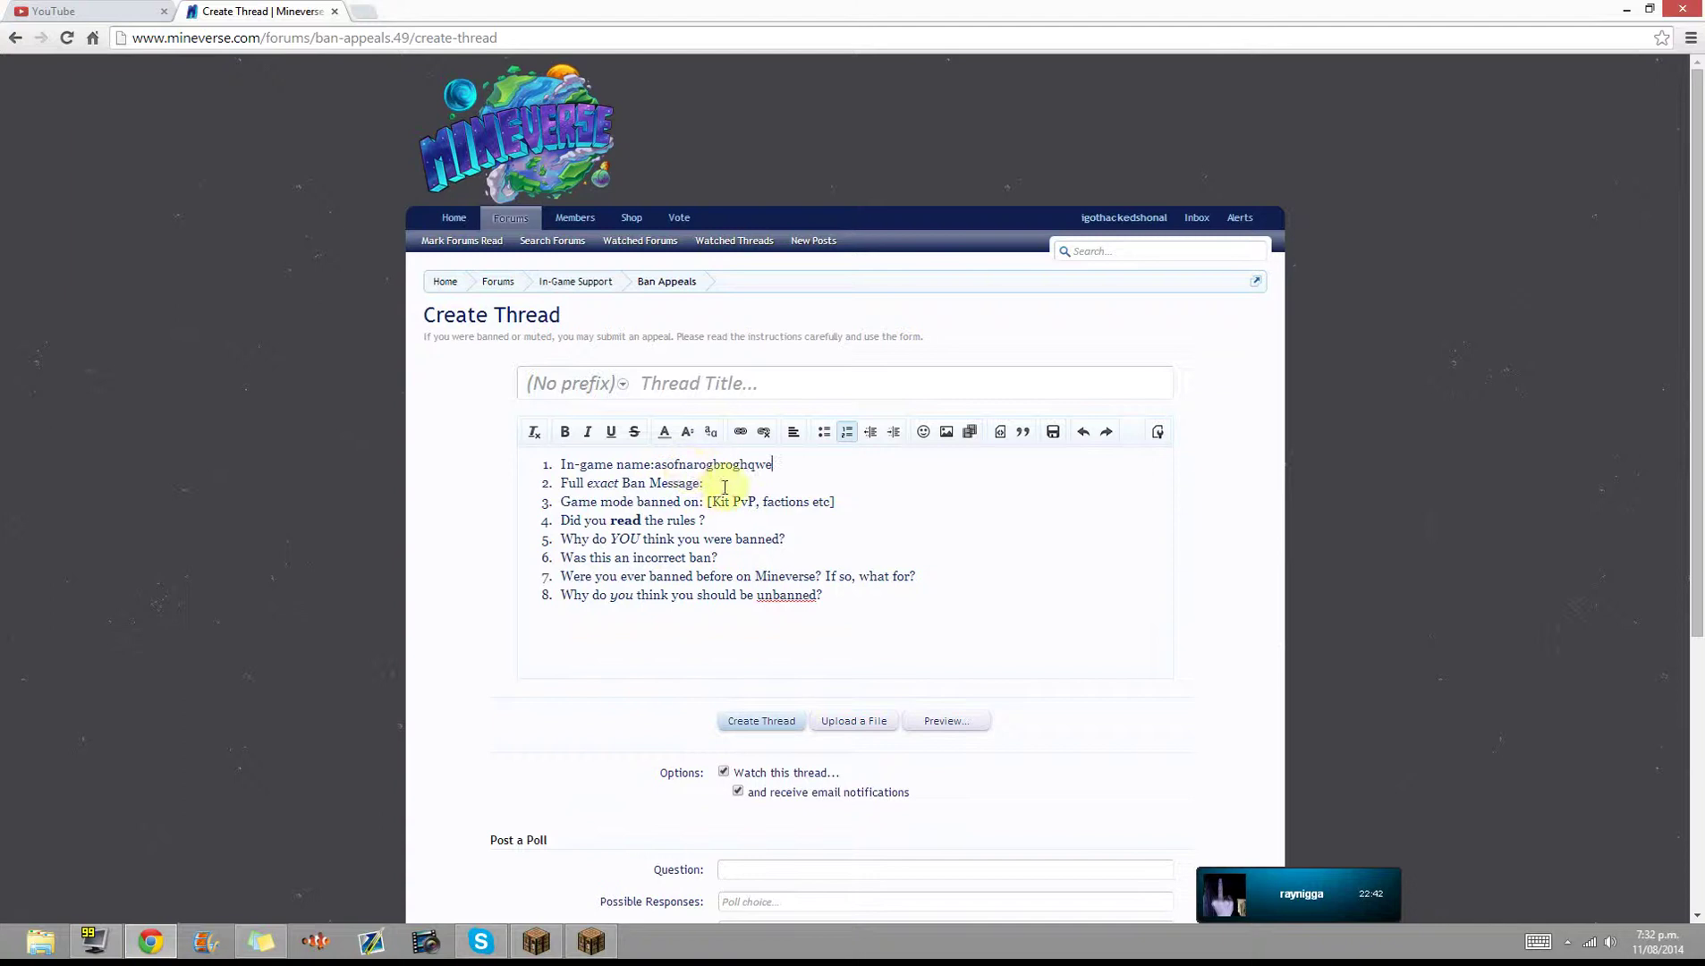
pyautogui.click(730, 489)
# - Answer the first five questions, deleting the '[Kit PvP, factions etc]' example text
pyautogui.click(654, 465)
pyautogui.write('afaffsfsfsf')
pyautogui.moveTo(833, 502); pyautogui.dragTo(709, 502)
pyautogui.press('BackSpace')
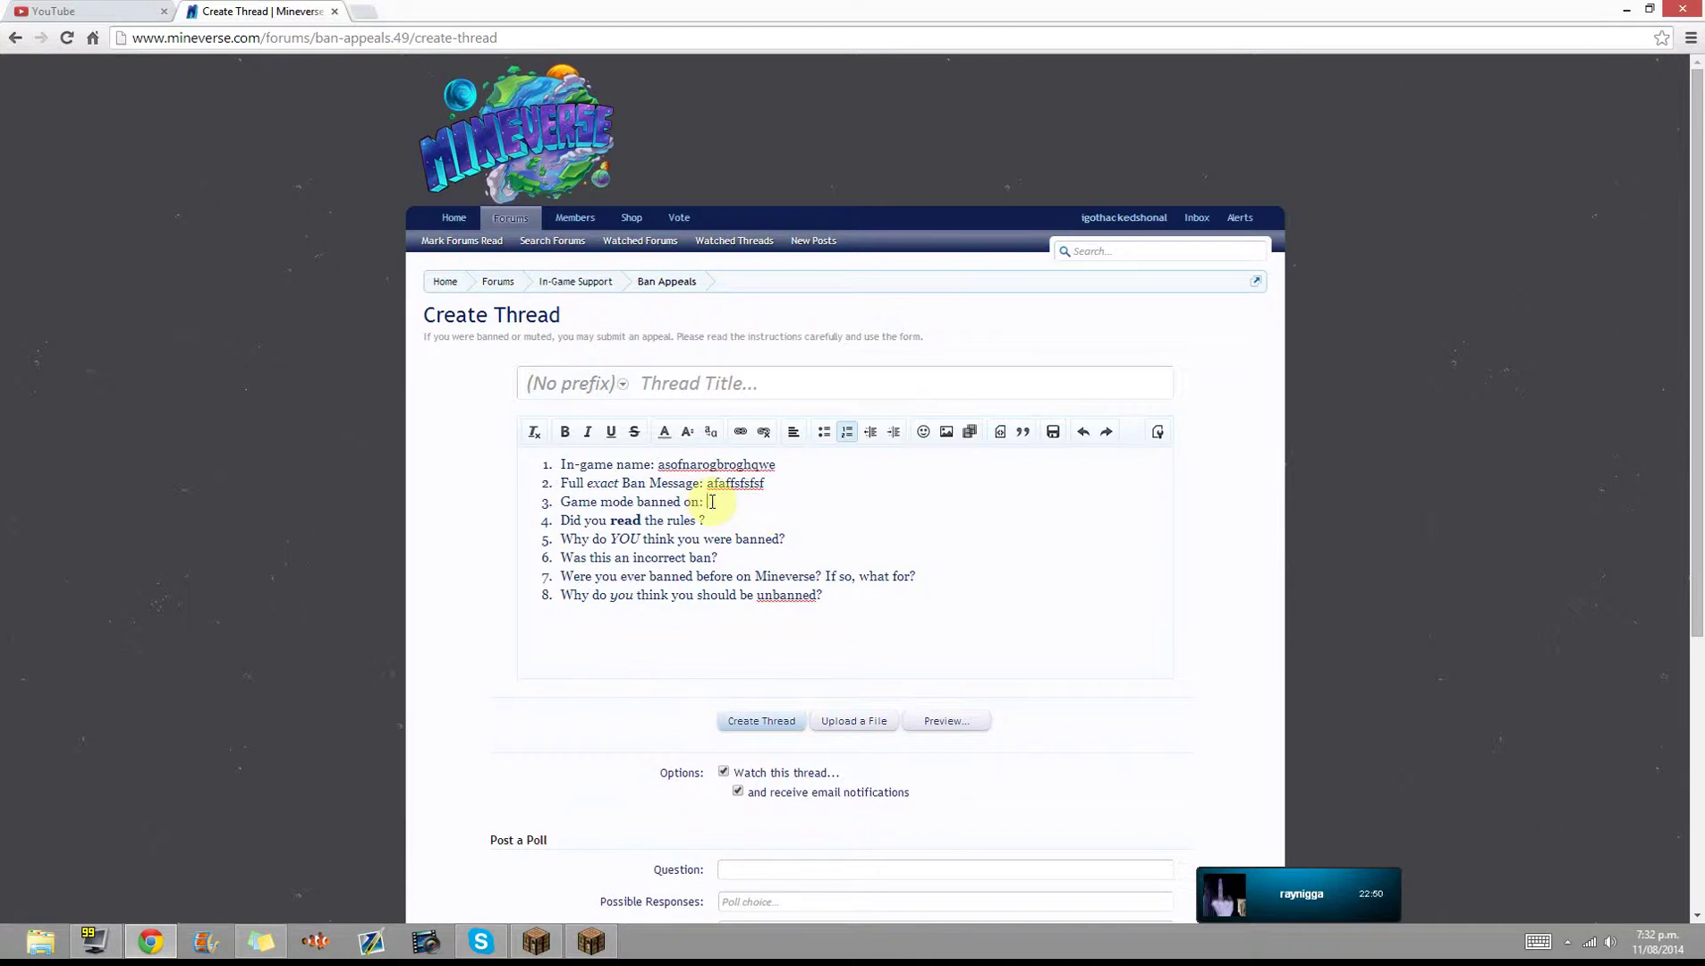
pyautogui.write('SGRSQGA')
pyautogui.click(708, 521)
pyautogui.write('DFASFA')
pyautogui.click(849, 534)
pyautogui.write('SFSDF')
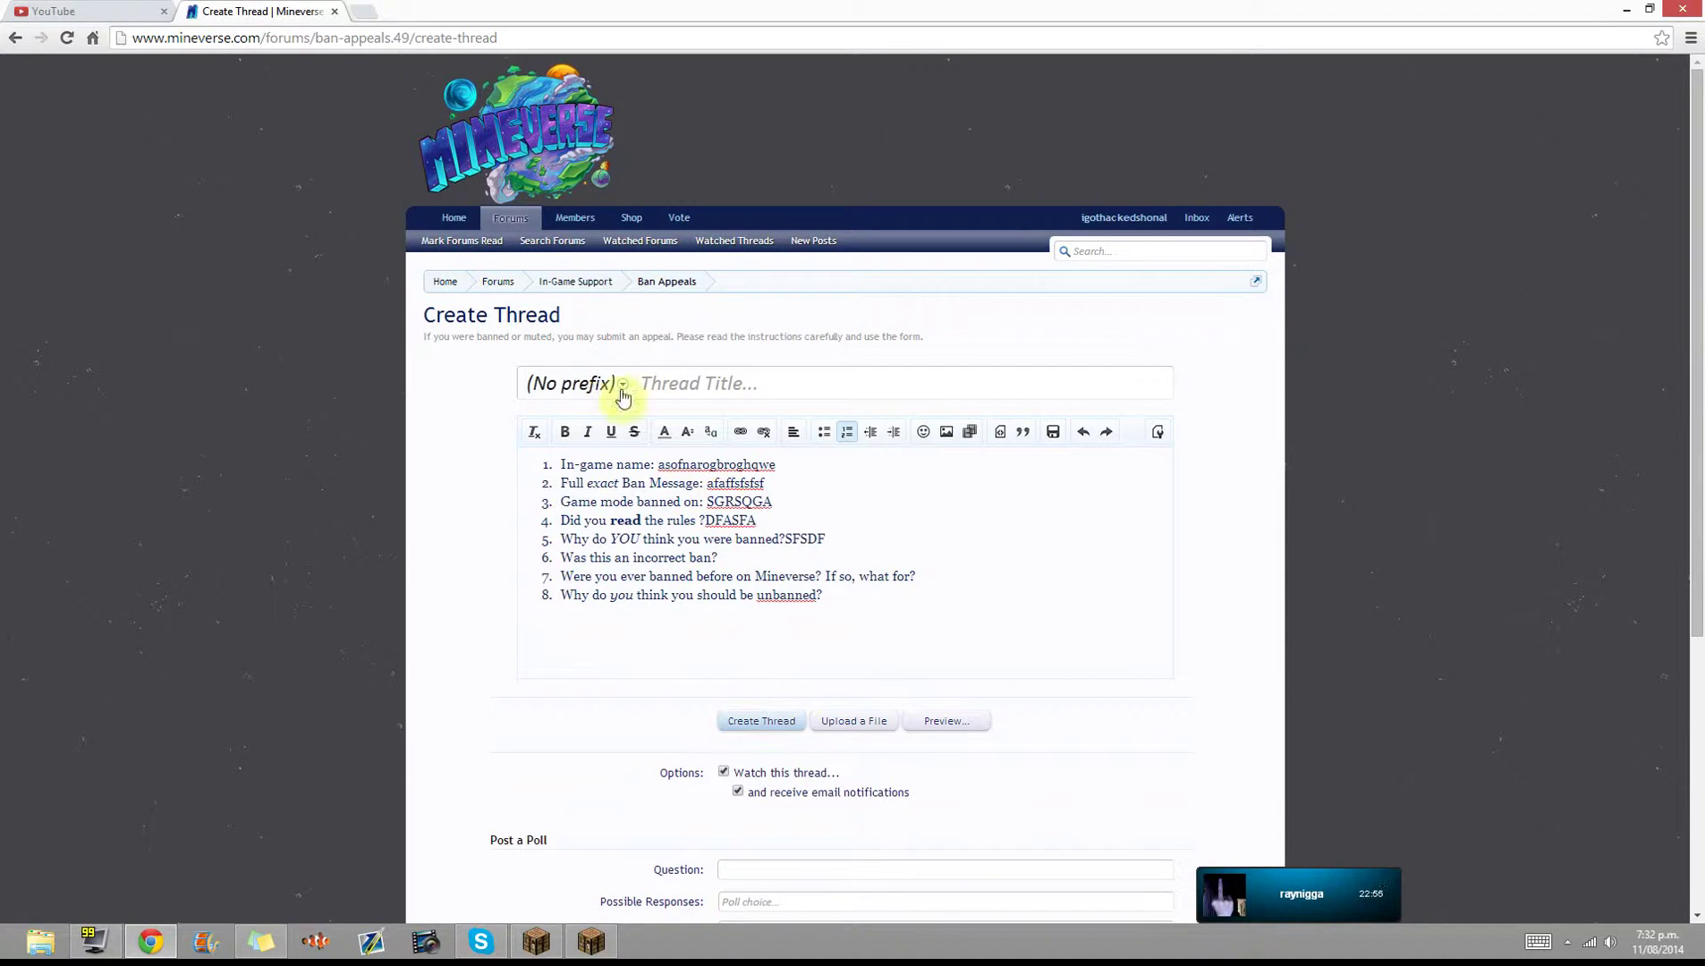
# - Choose the OP PvP prefix, then type and erase a trial thread title
pyautogui.click(607, 385)
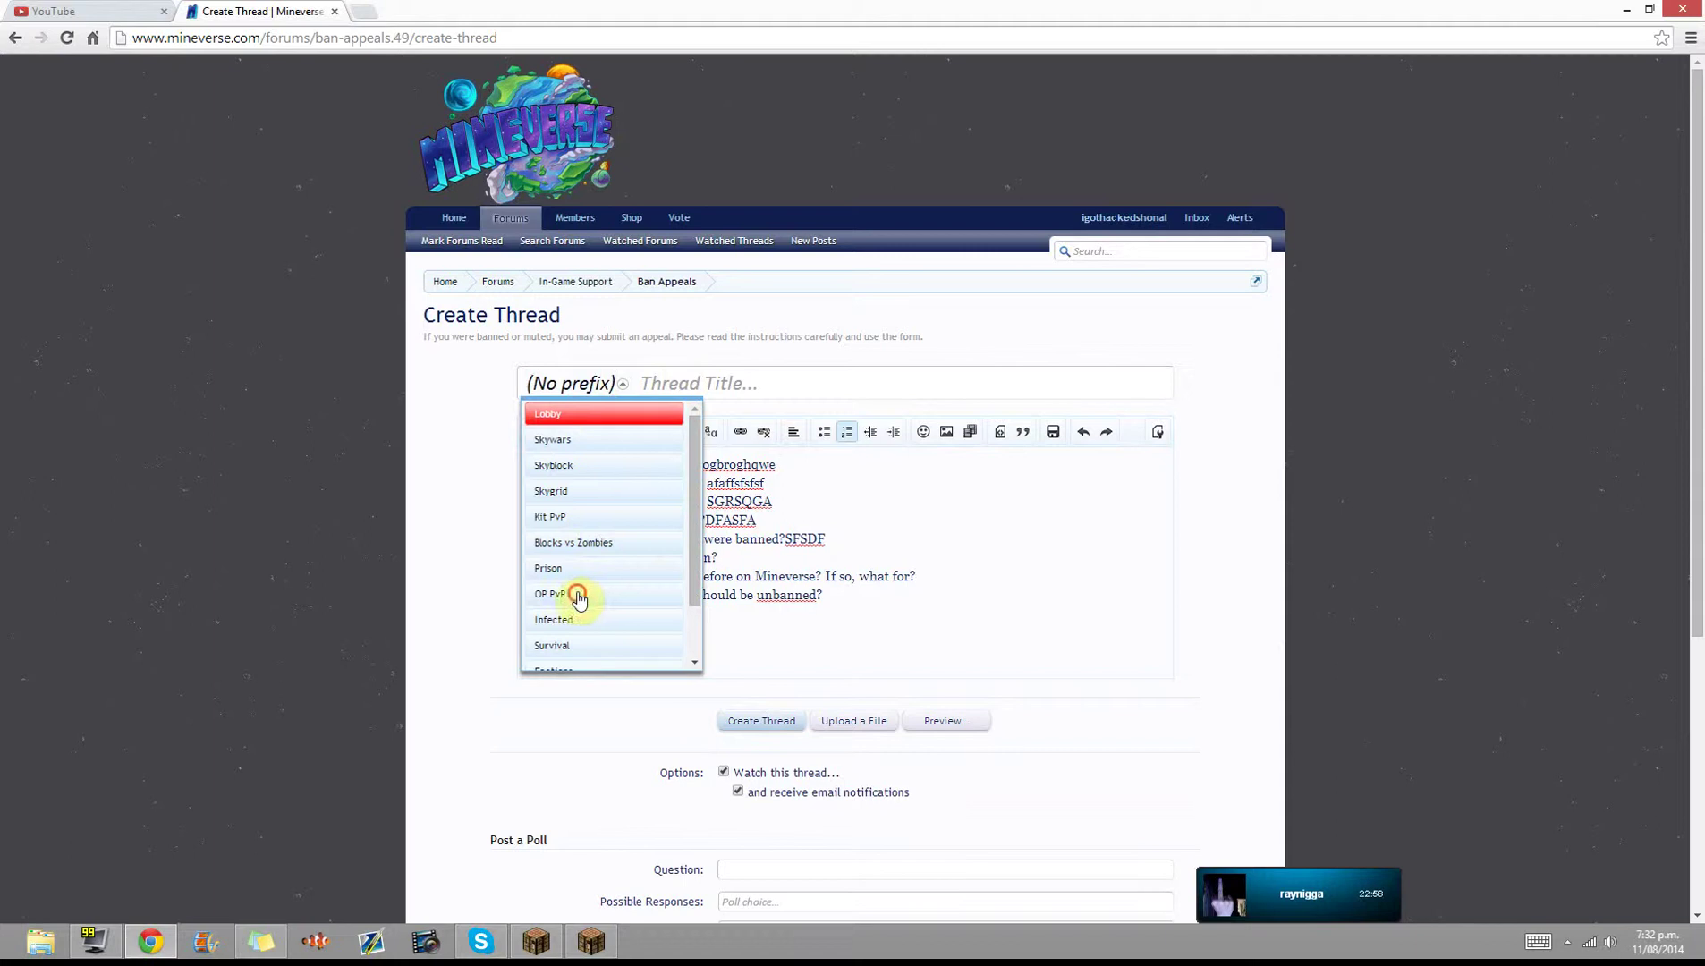
pyautogui.click(582, 599)
pyautogui.click(658, 383)
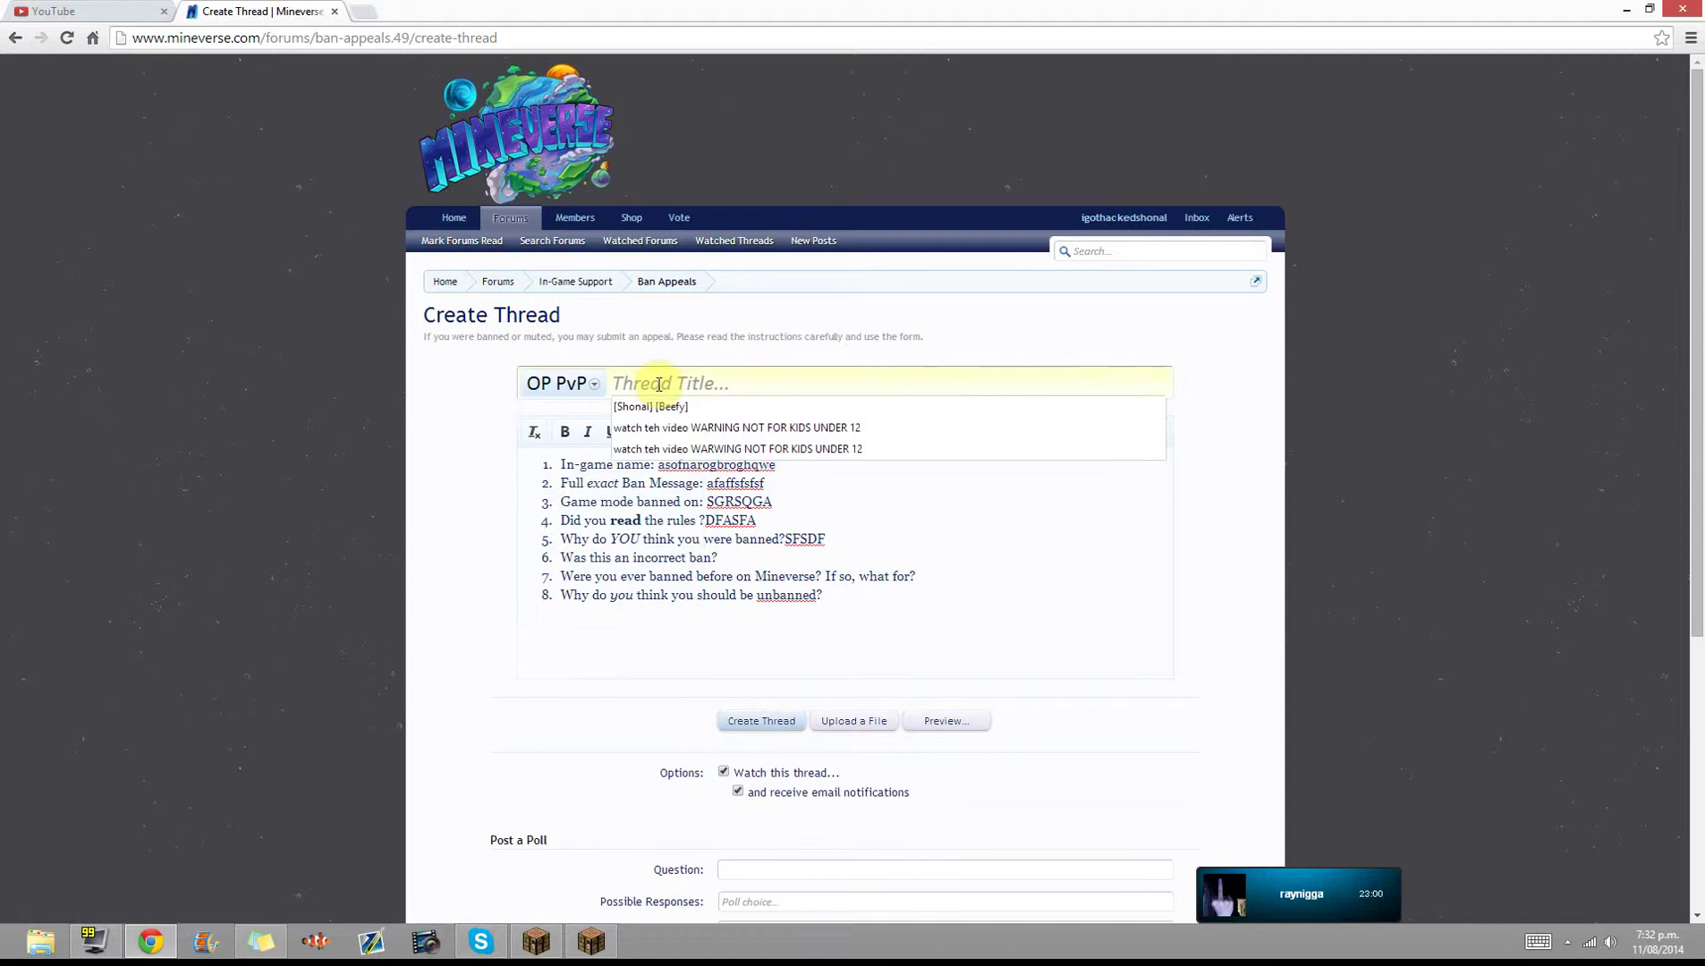
pyautogui.write('A')
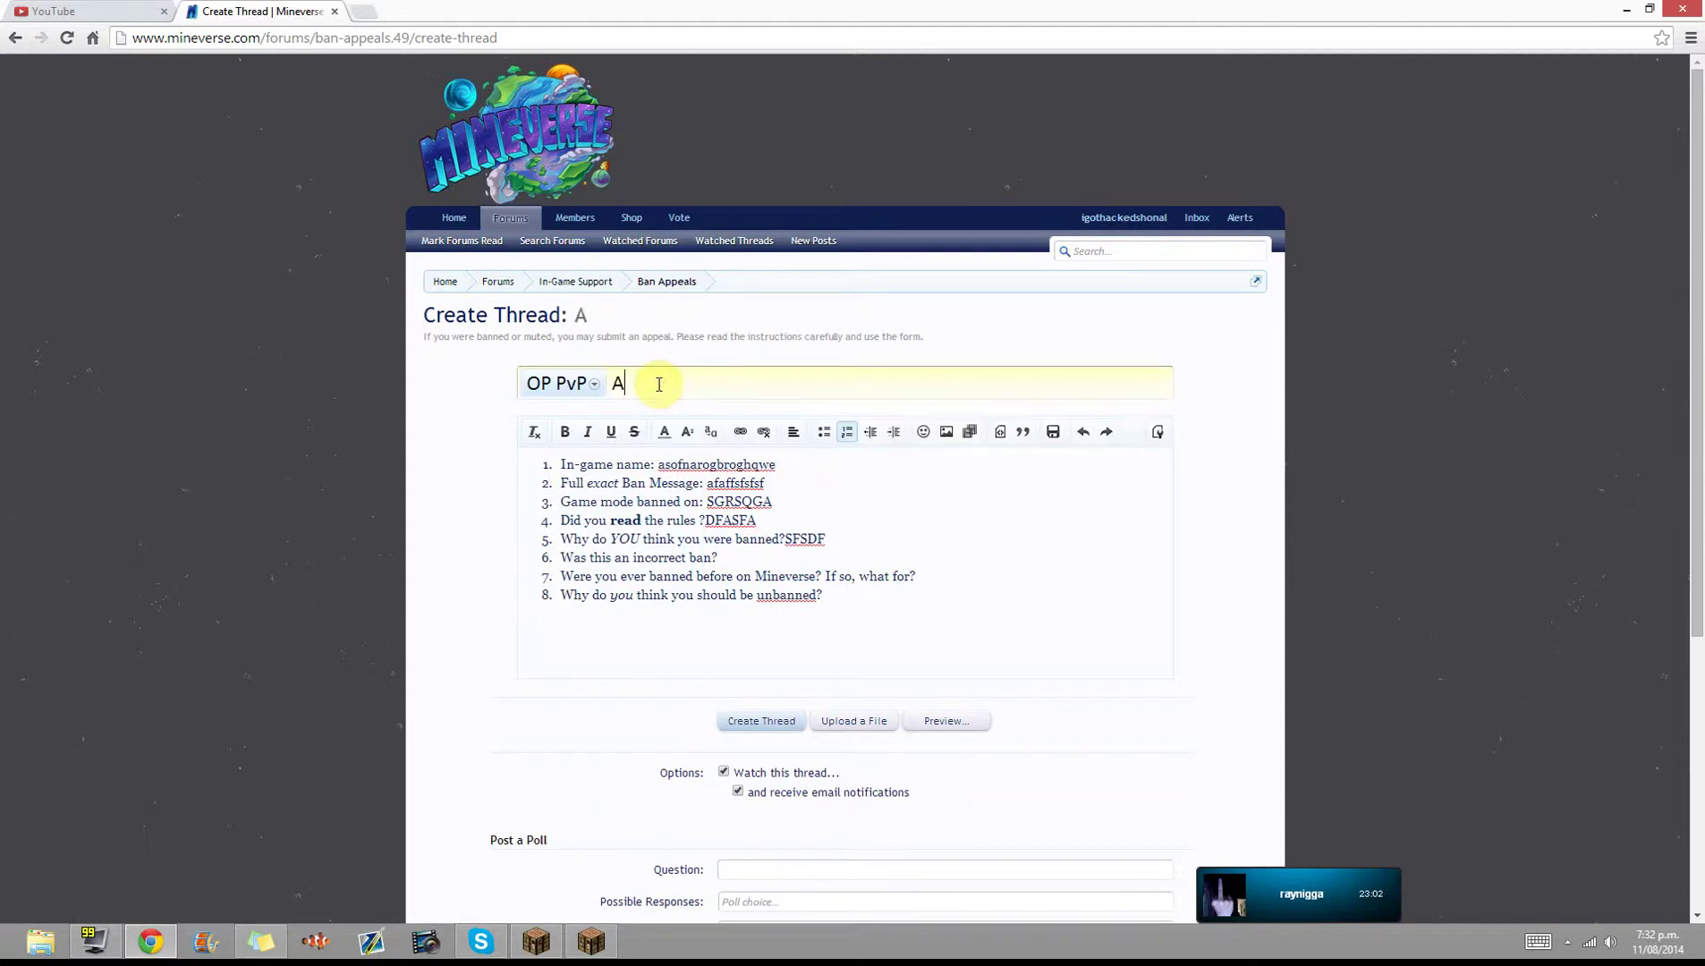
pyautogui.press('BackSpace')
pyautogui.write('ashley')
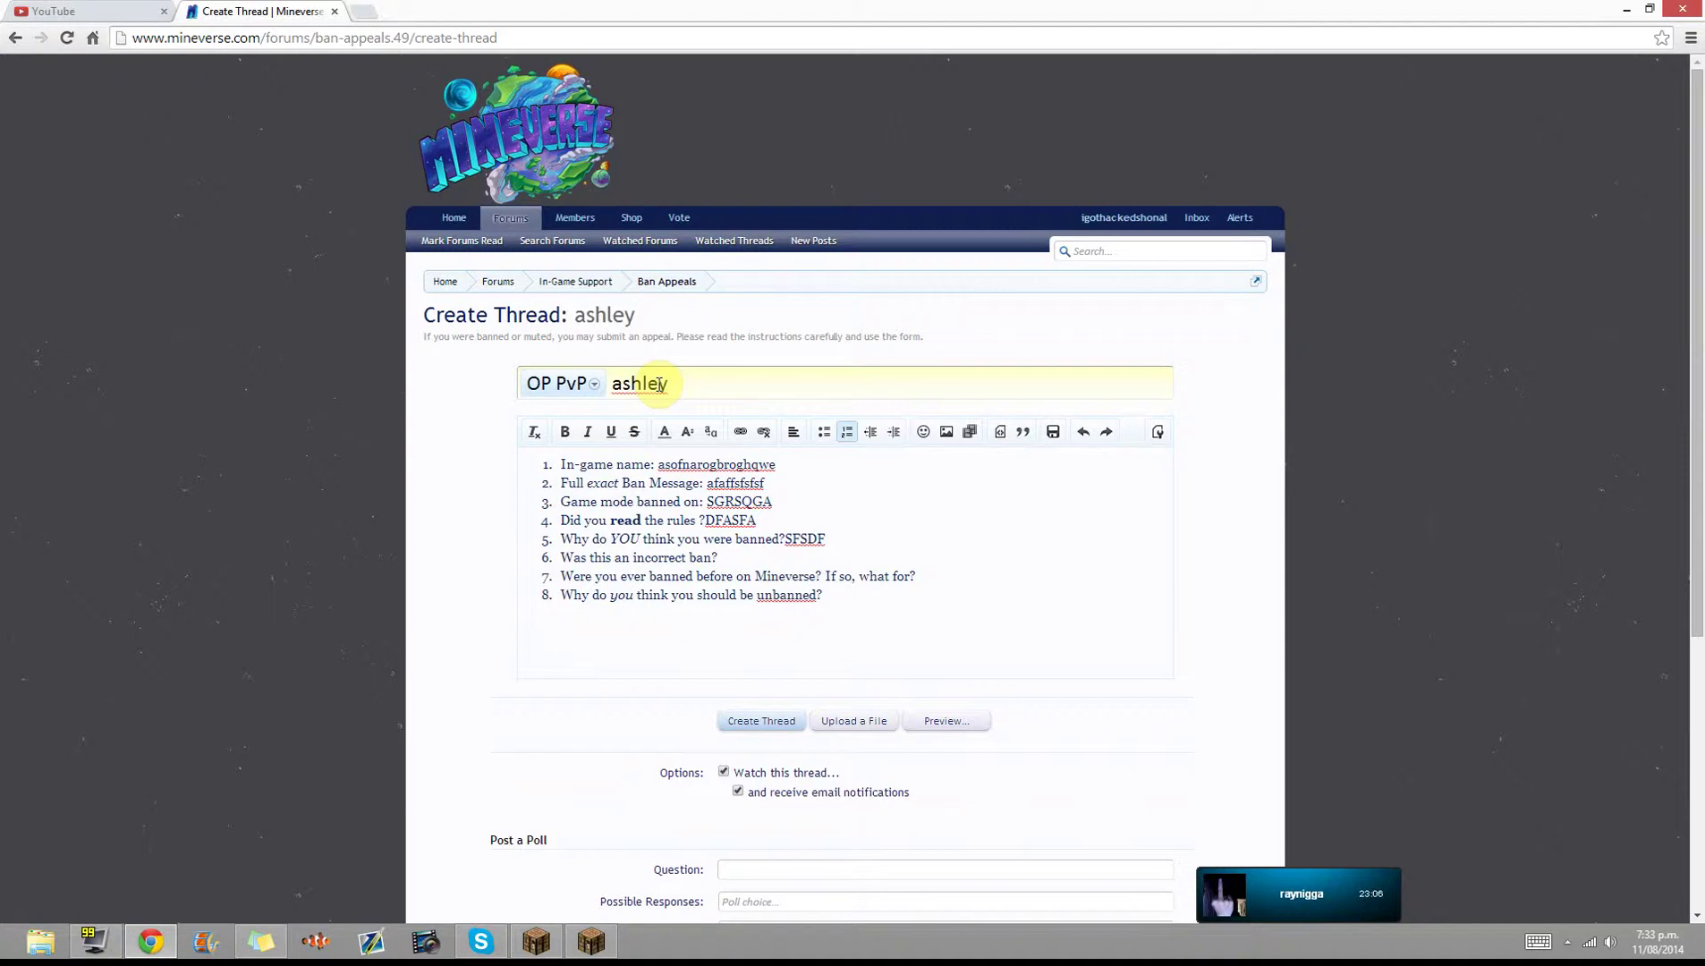
pyautogui.hotkey('ctrl', 'a')
pyautogui.press('BackSpace')
pyautogui.click(833, 601)
pyautogui.hotkey('ctrl', 'a')
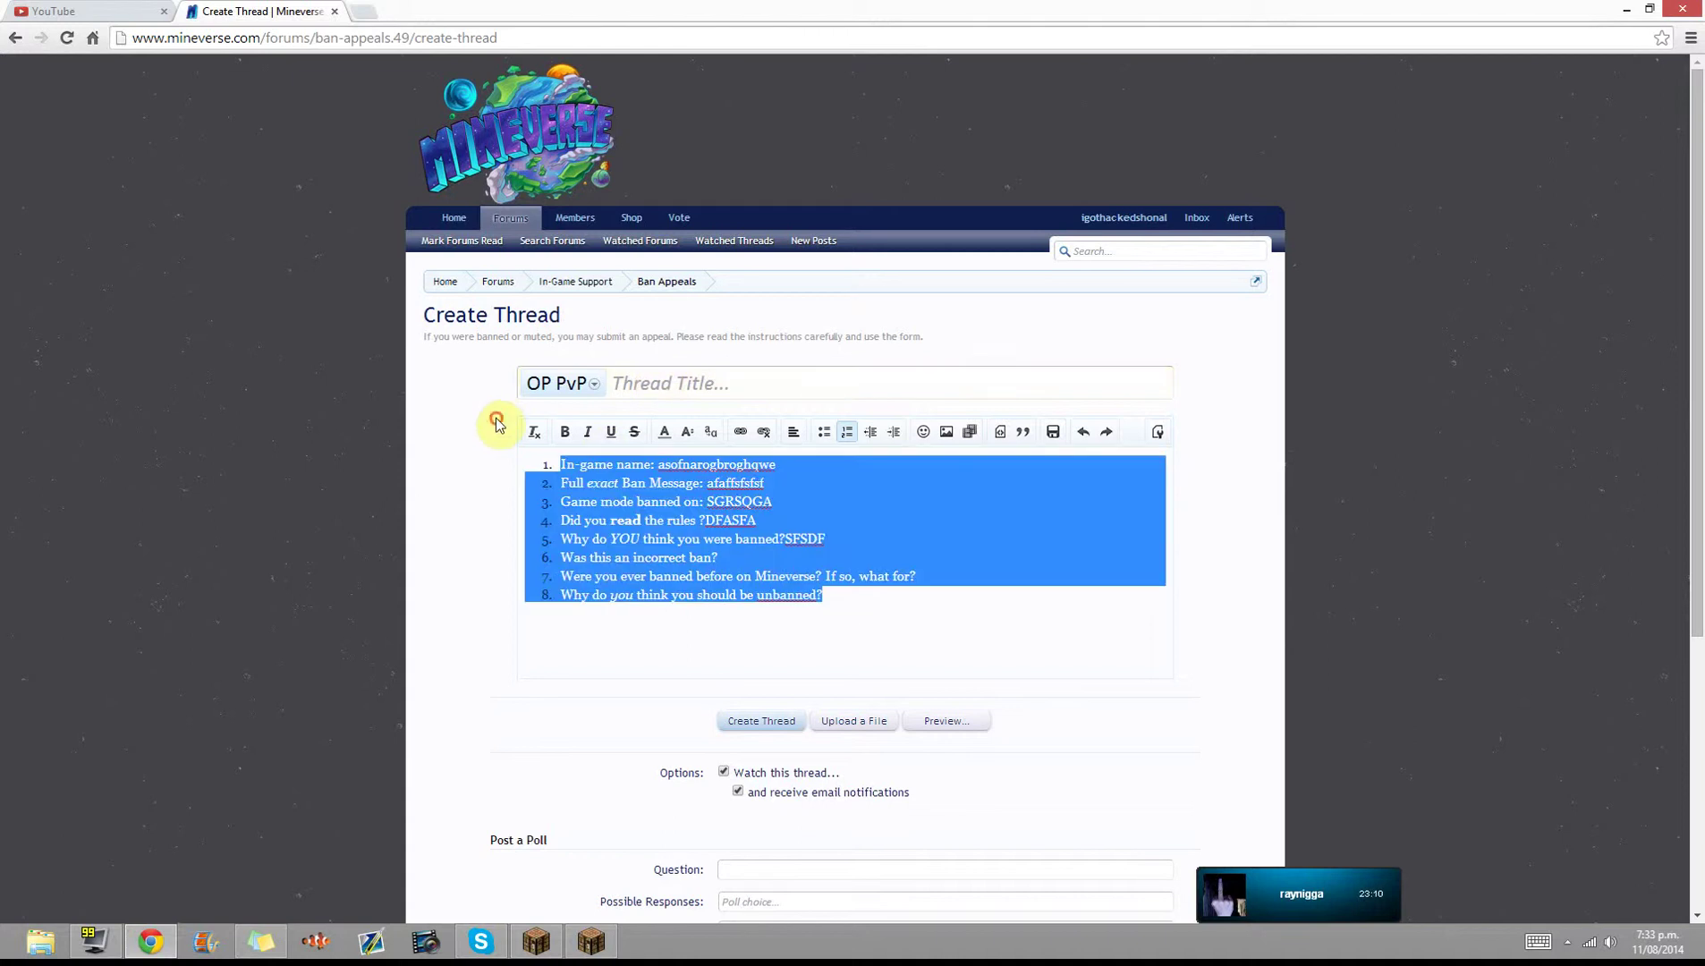
pyautogui.press('BackSpace')
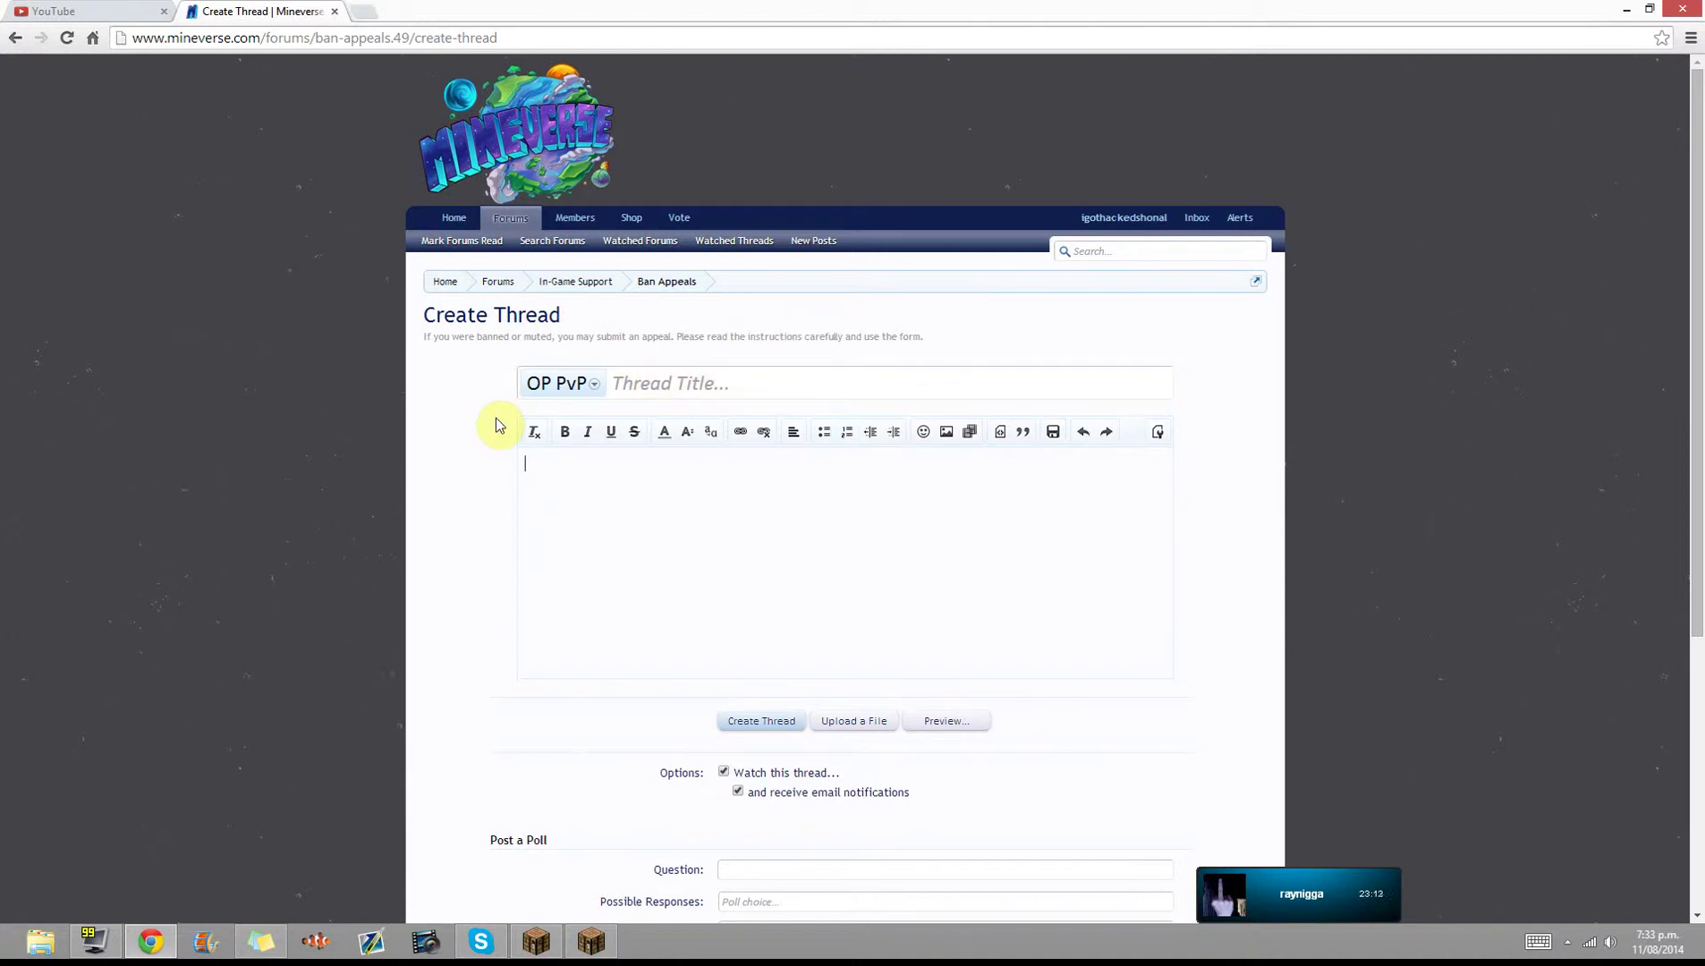
pyautogui.press('Return')
pyautogui.write('@')
pyautogui.write('GRAd')
pyautogui.press('BackSpace')
pyautogui.press('BackSpace')
pyautogui.press('BackSpace')
pyautogui.press('BackSpace')
pyautogui.press('BackSpace')
pyautogui.write('@grayson')
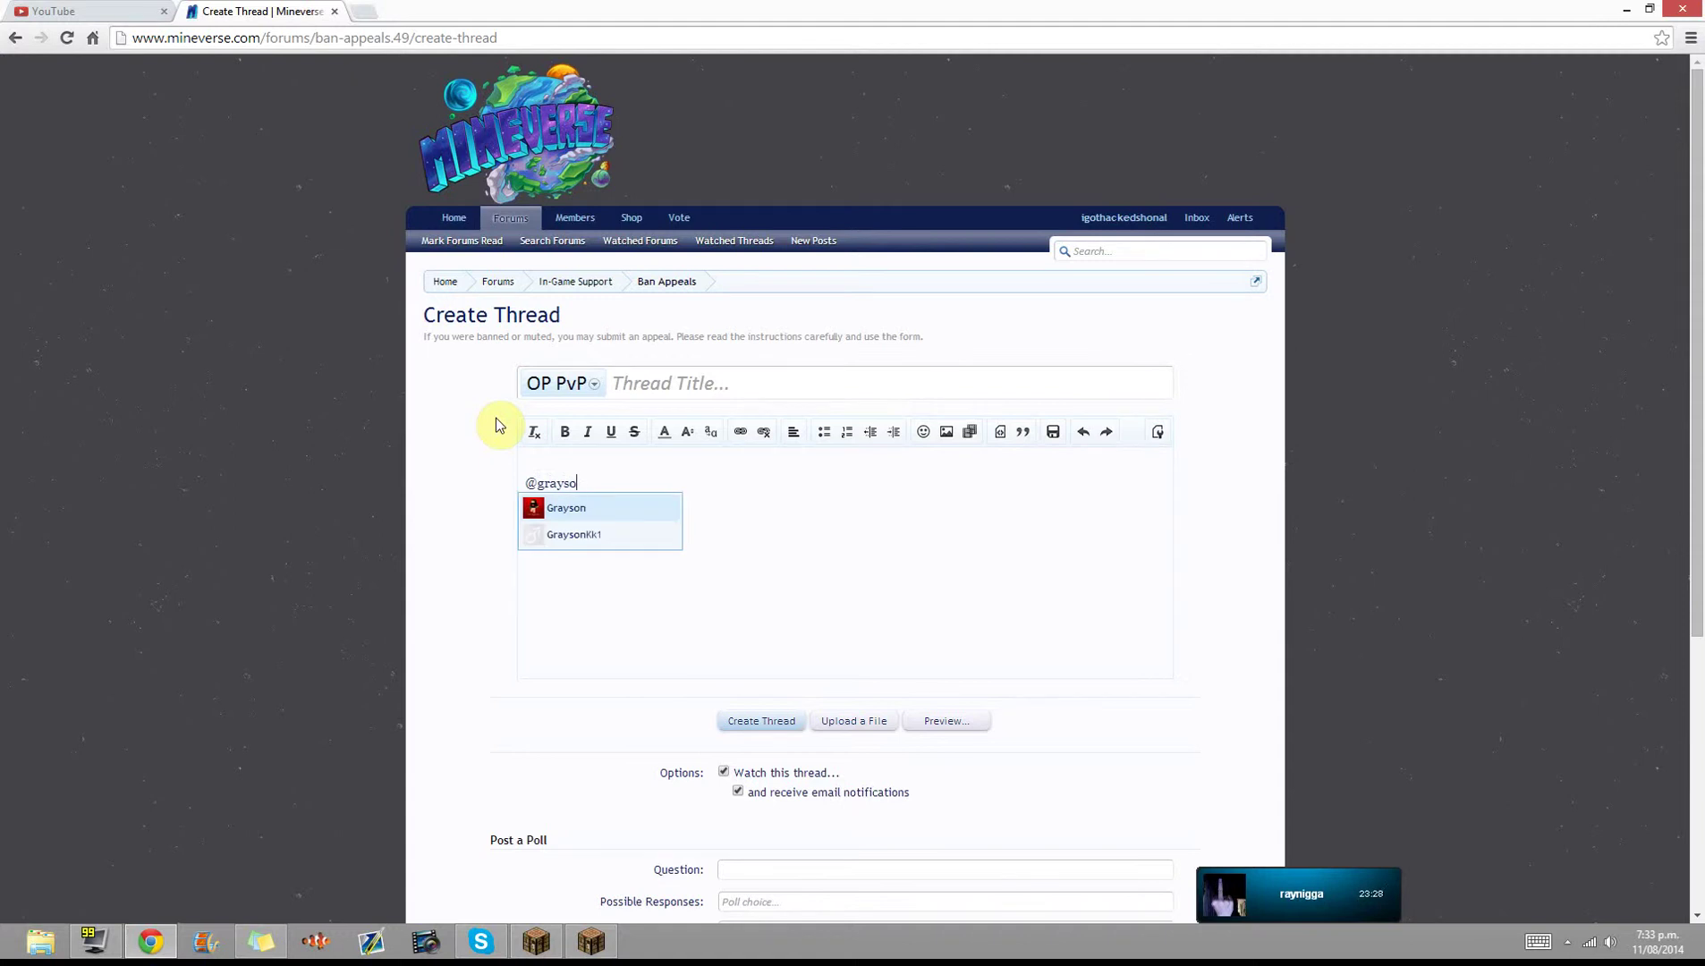
pyautogui.press('BackSpace')
pyautogui.press('BackSpace')
pyautogui.press('BackSpace')
pyautogui.press('BackSpace')
pyautogui.press('BackSpace')
pyautogui.press('BackSpace')
pyautogui.press('BackSpace')
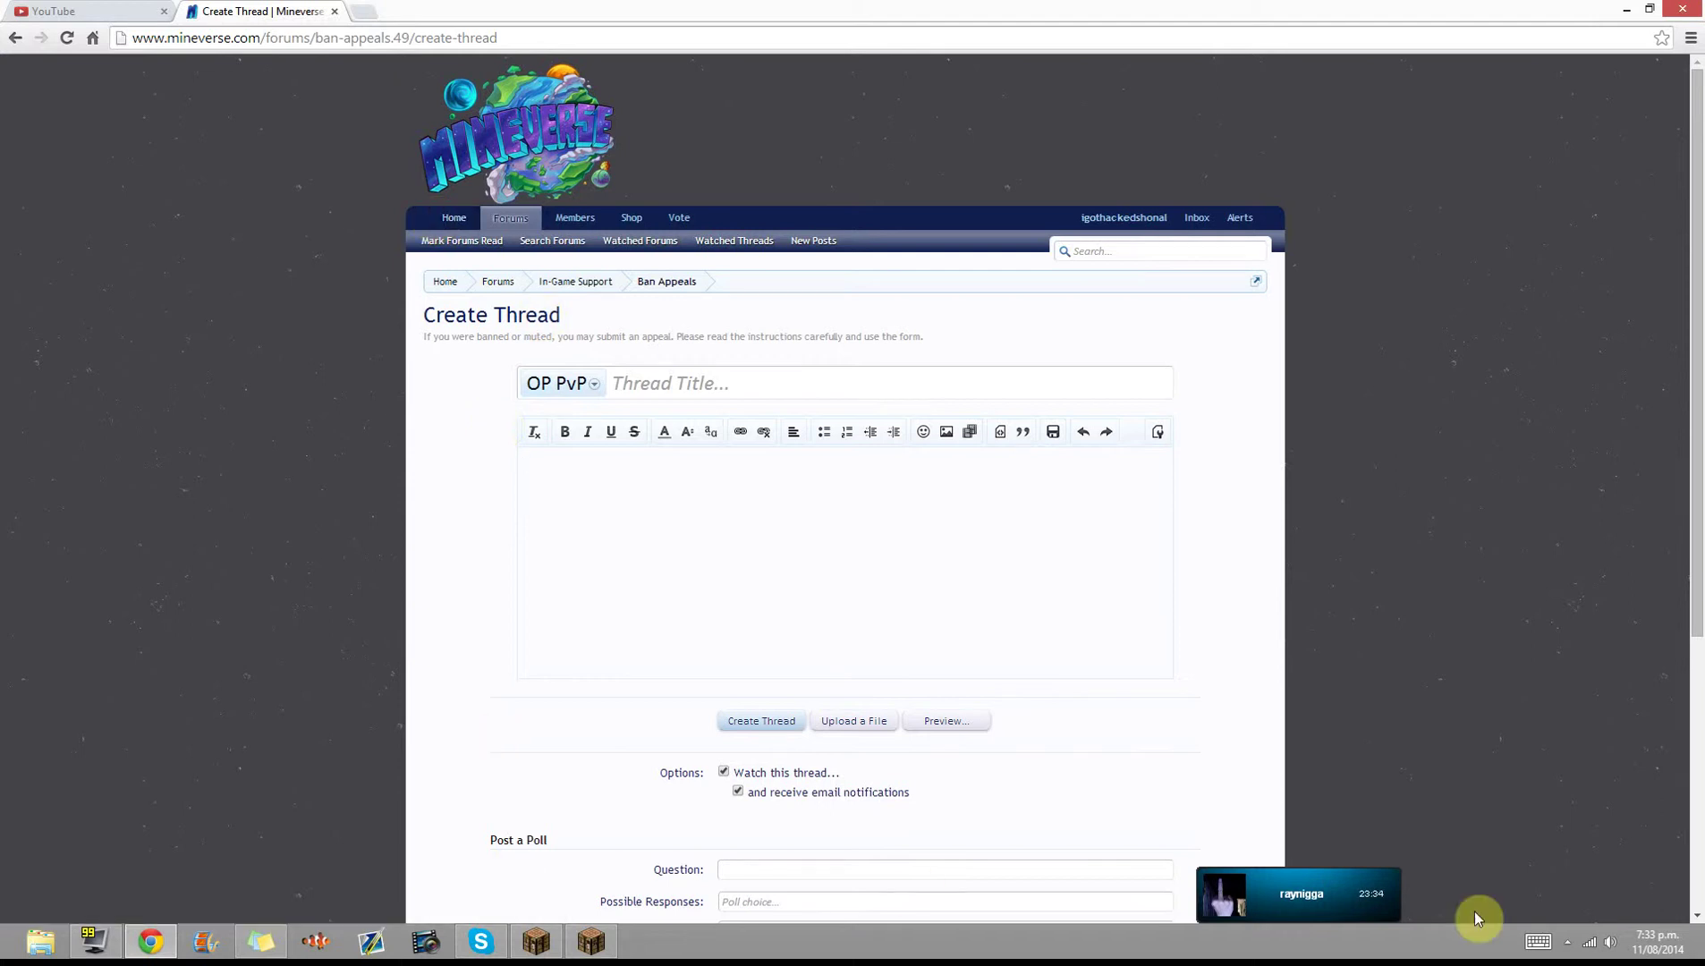
pyautogui.click(1568, 941)
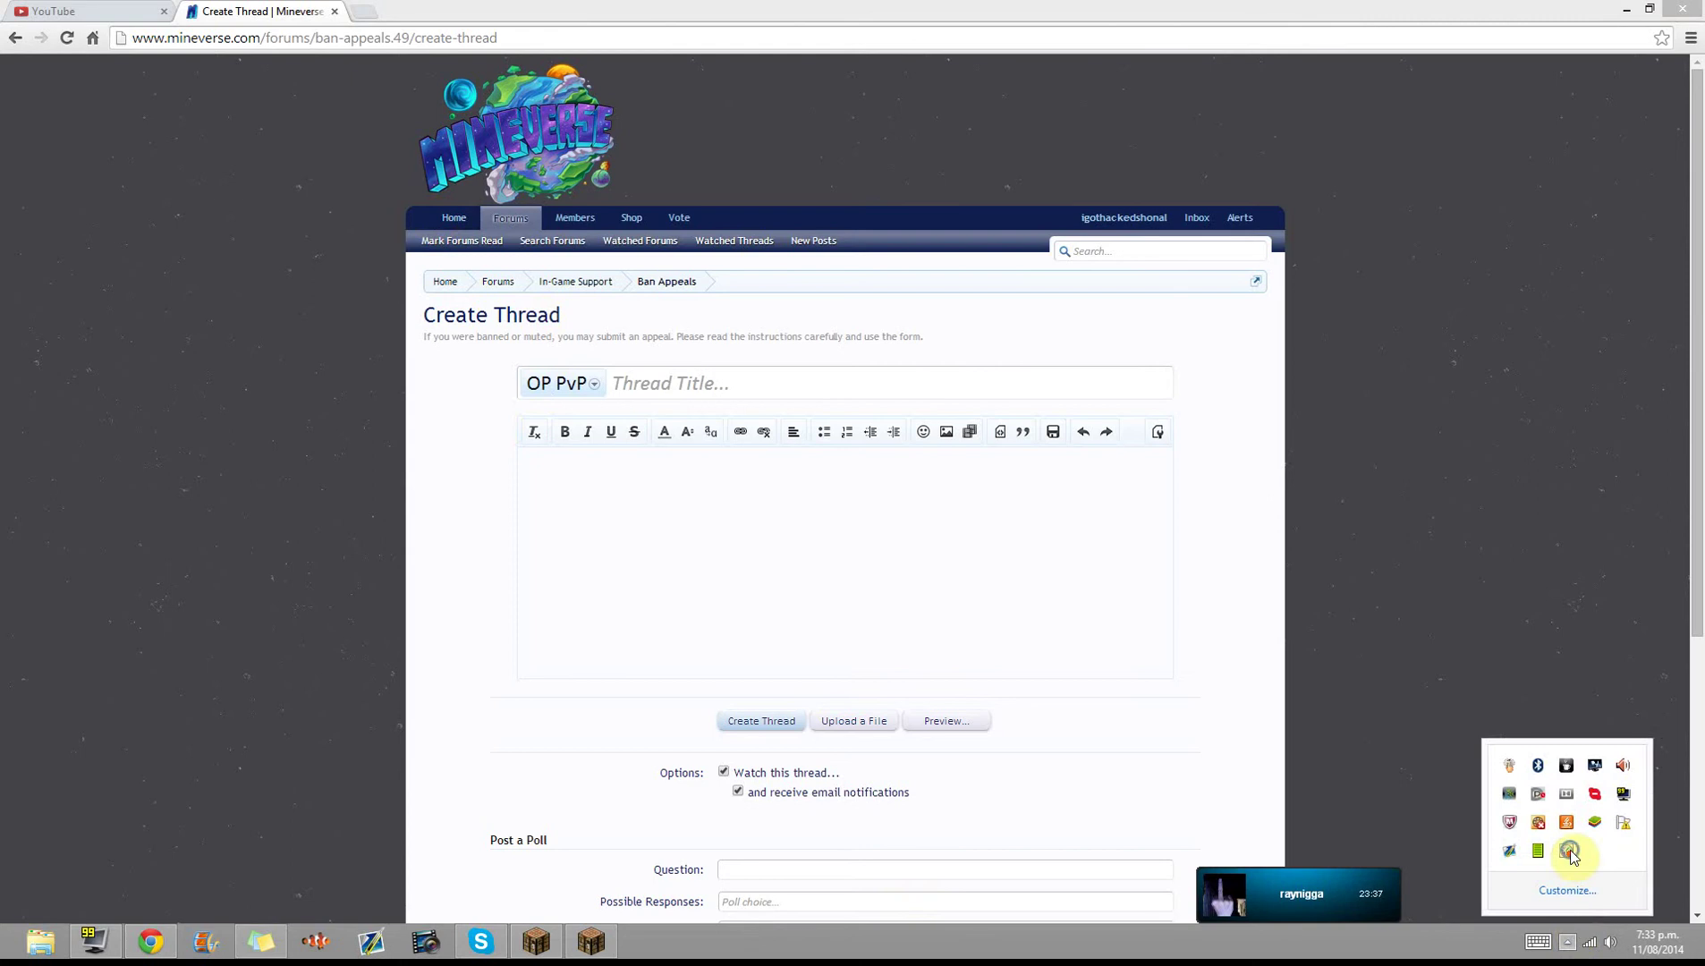